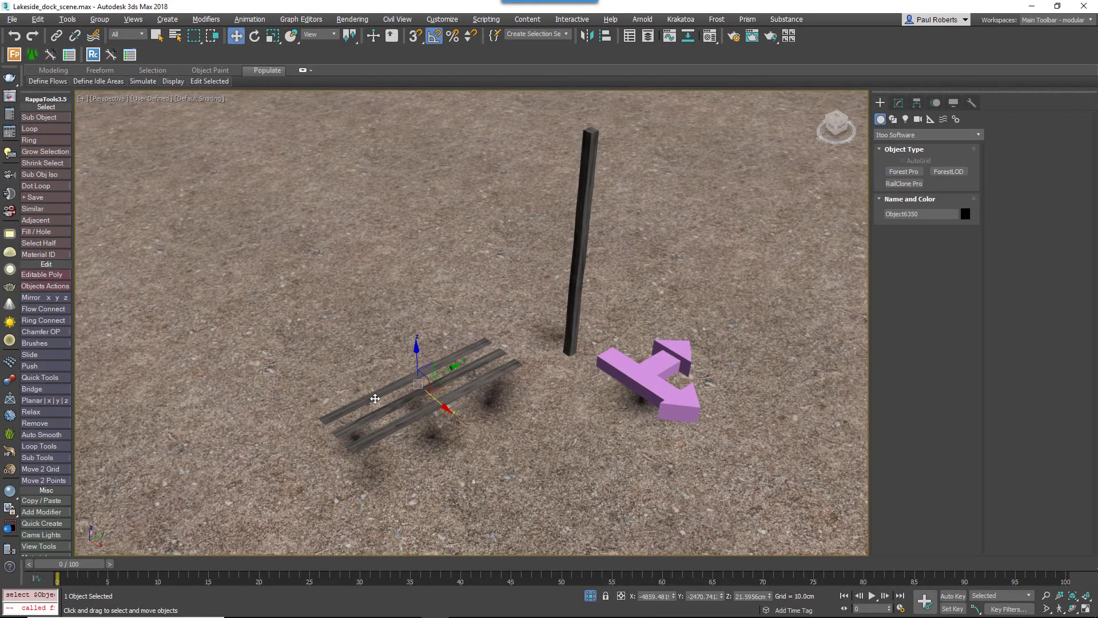
Examine the plank meshes, the vertical post, the arrow marker, the ground plane and the path splines in the scene.
left_click(387, 411)
left_click(397, 423)
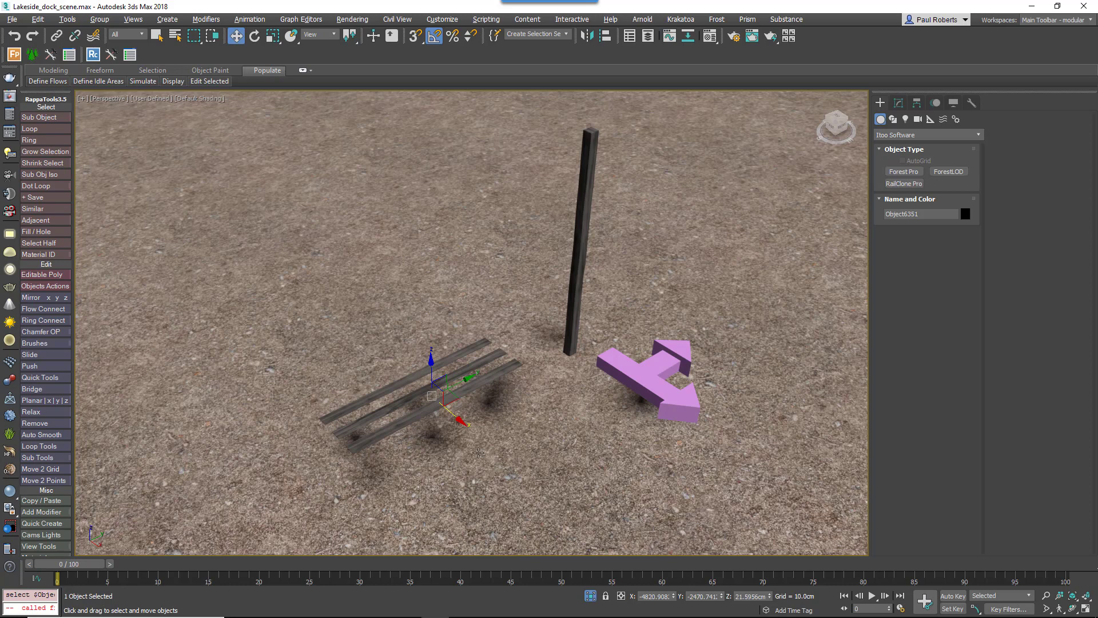
left_click(572, 303)
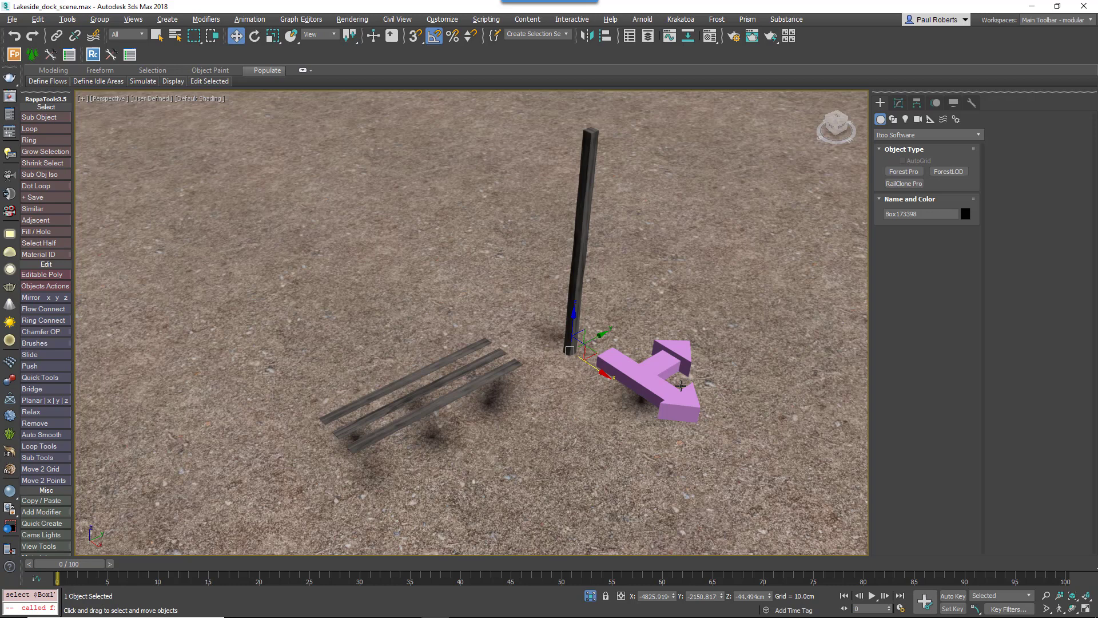
left_click(661, 388)
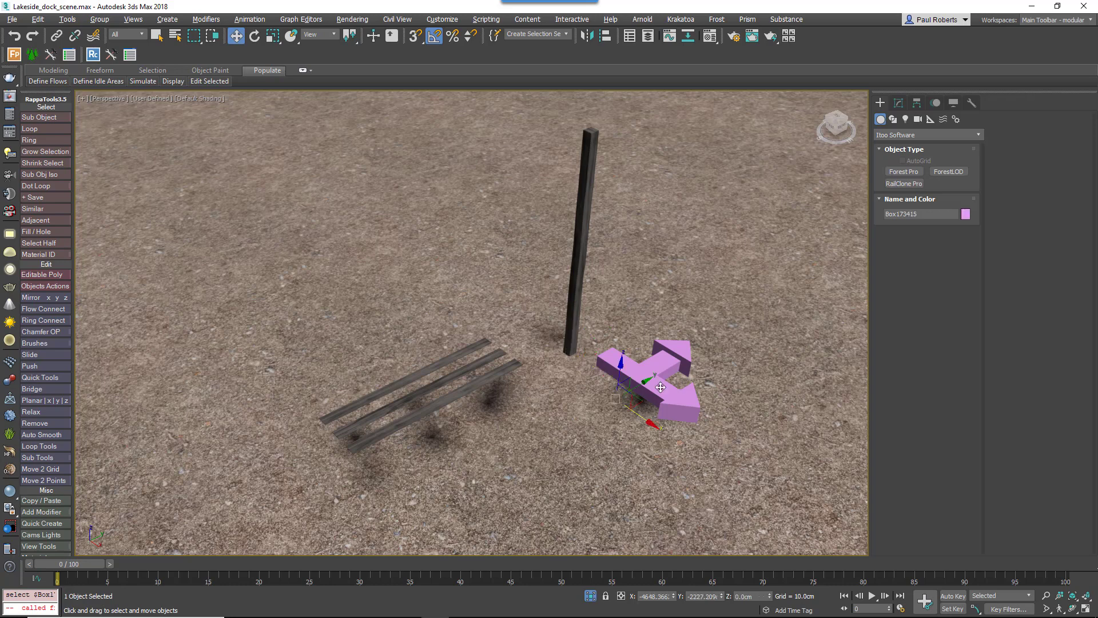
left_click(553, 391)
scroll(546, 387, "down", 10)
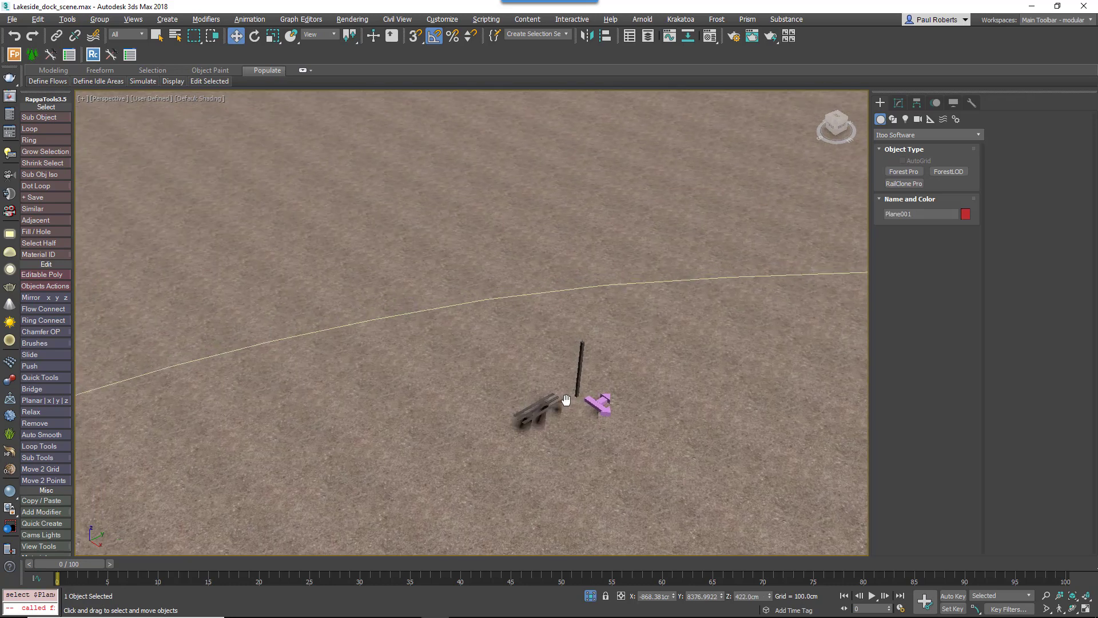
scroll(639, 412, "up", 10)
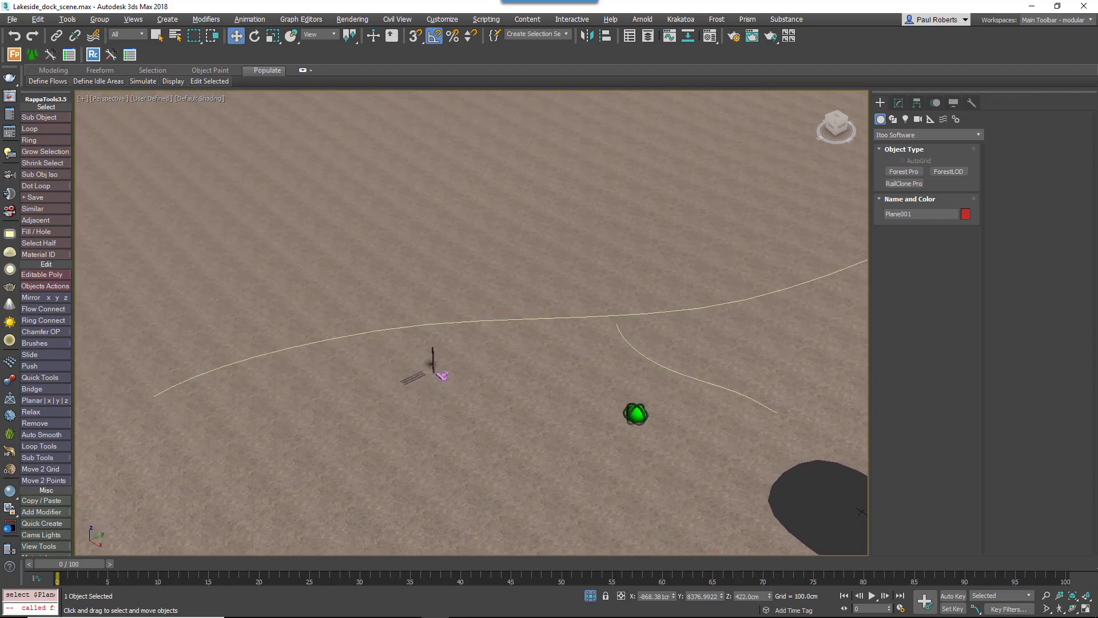
middle_click_drag(640, 417, 894, 397)
Create a RailClone Pro object on the ground near the planks and open its Style Editor.
left_click(903, 183)
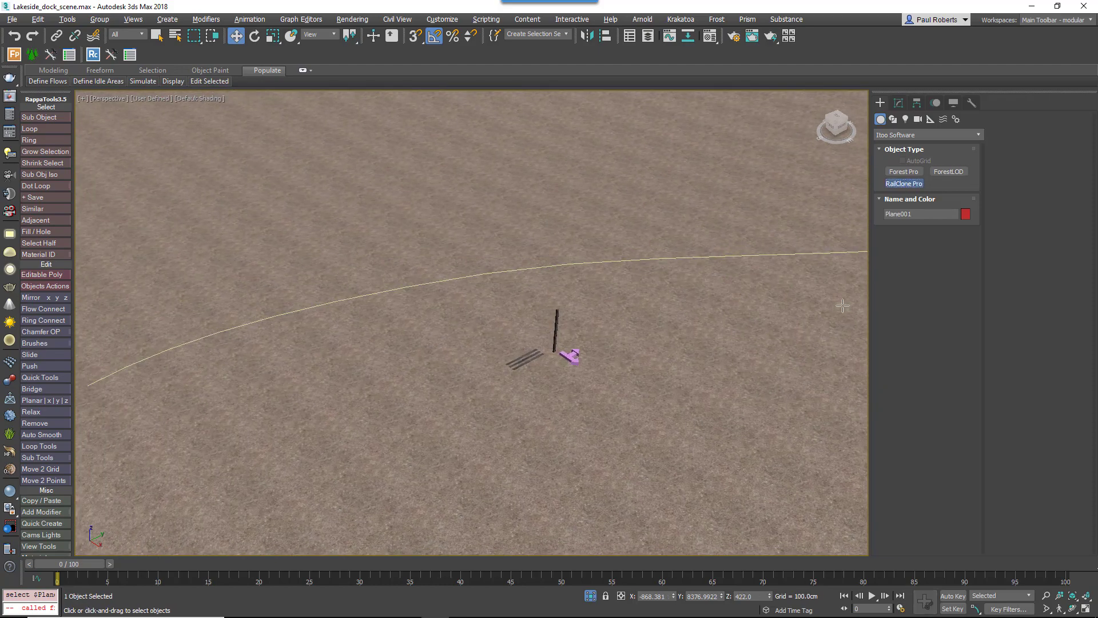
left_click_drag(458, 390, 481, 402)
right_click(481, 401)
middle_click_drag(481, 401, 543, 381, "alt")
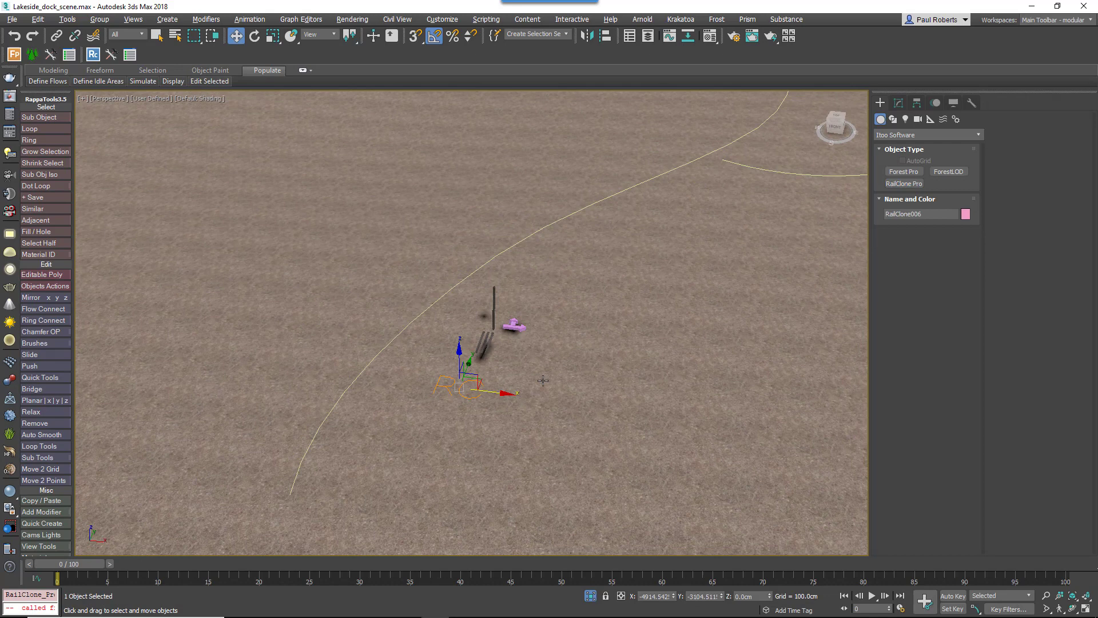
left_click(898, 103)
left_click(892, 353)
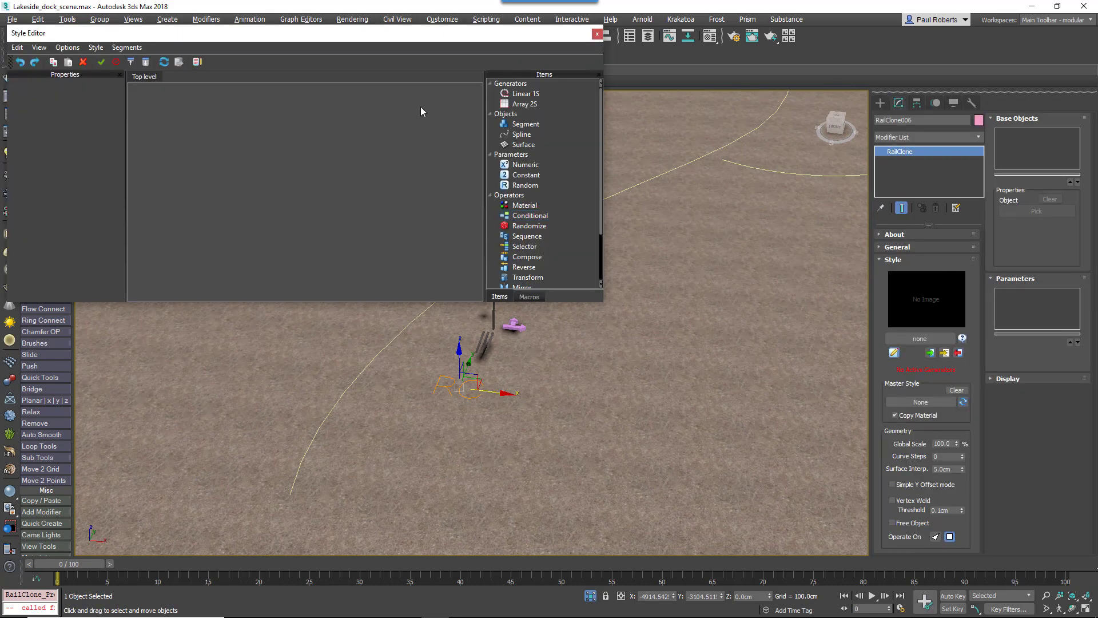
left_click_drag(449, 40, 444, 16)
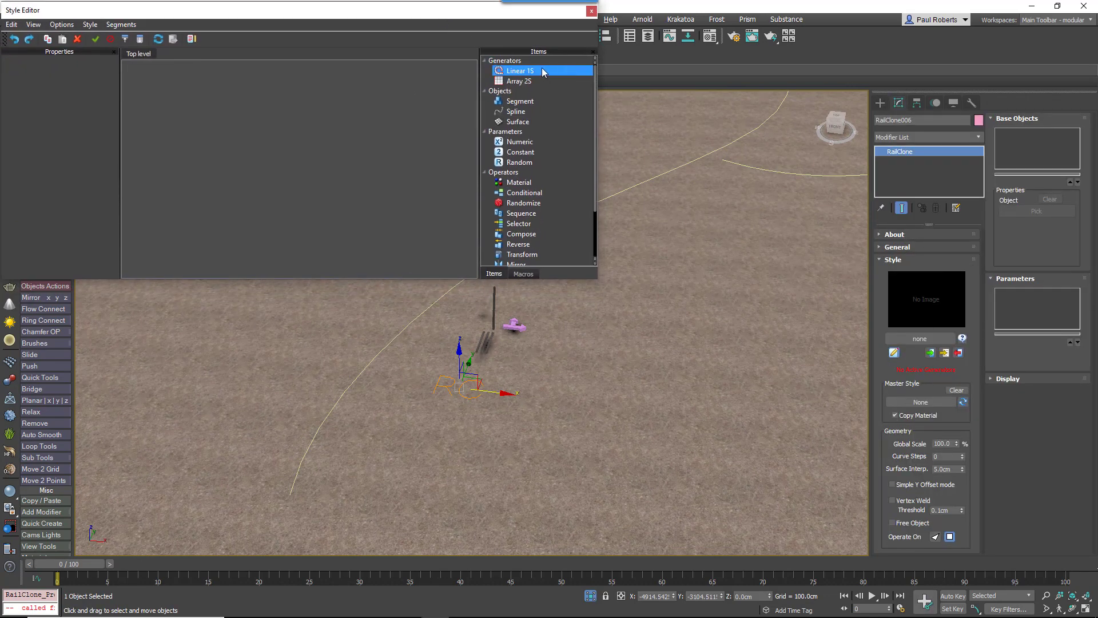
Add a Linear 1S generator with a Spline node wired to its Spline input, and assign the long curved path.
left_click_drag(517, 70, 426, 110)
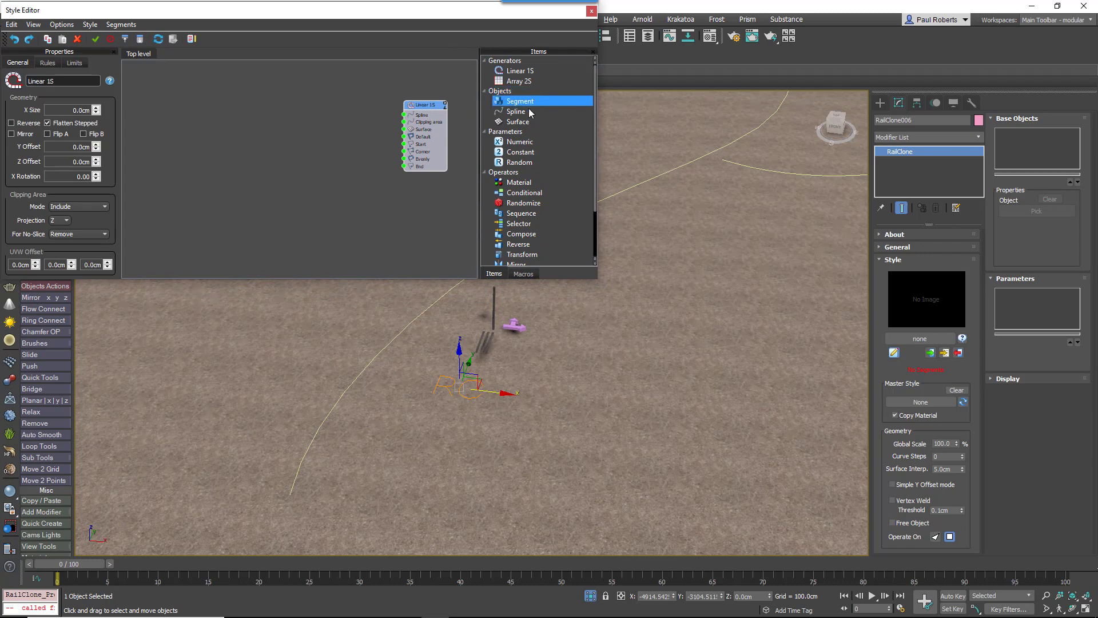
left_click_drag(516, 111, 404, 115)
left_click_drag(293, 142, 284, 119)
left_click(71, 85)
left_click(396, 335)
Add three Segment nodes and assign the plank meshes Object6350, Object6352 and Object6351 to them.
left_click_drag(520, 100, 264, 164)
scroll(481, 343, "up", 10)
left_click(481, 349)
left_click(67, 101)
left_click(506, 399)
left_click(80, 100)
left_click(544, 411)
scroll(380, 356, "down", 10)
middle_click_drag(380, 355, 455, 390)
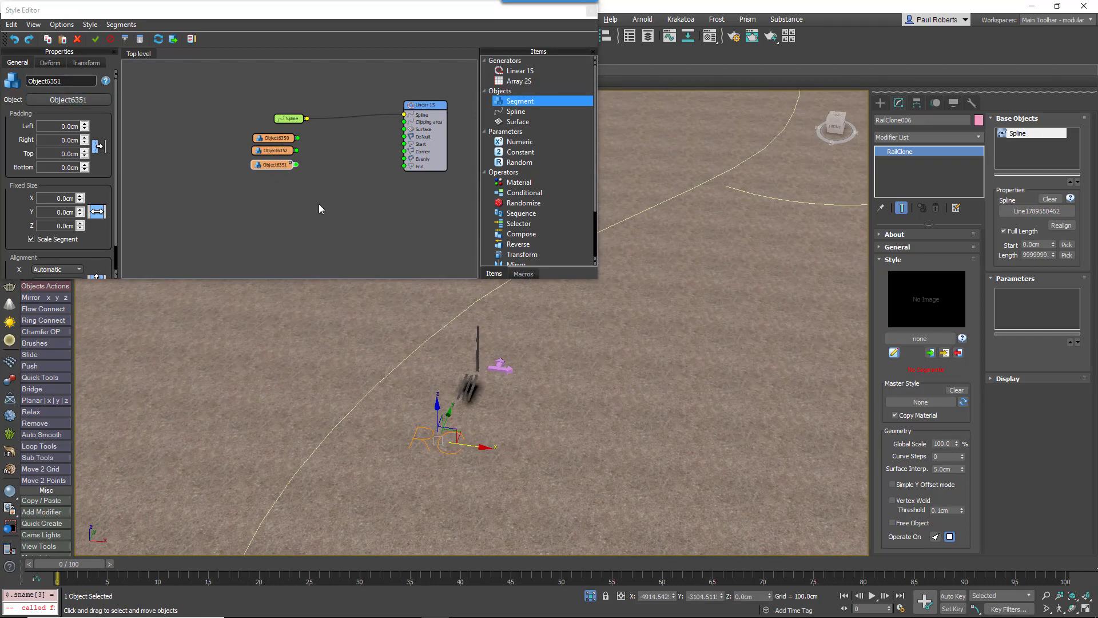
Add a Randomize operator fed by the three plank segments and wire it to the generator's Default input.
left_click_drag(535, 202, 343, 153)
left_click_drag(277, 184, 404, 137)
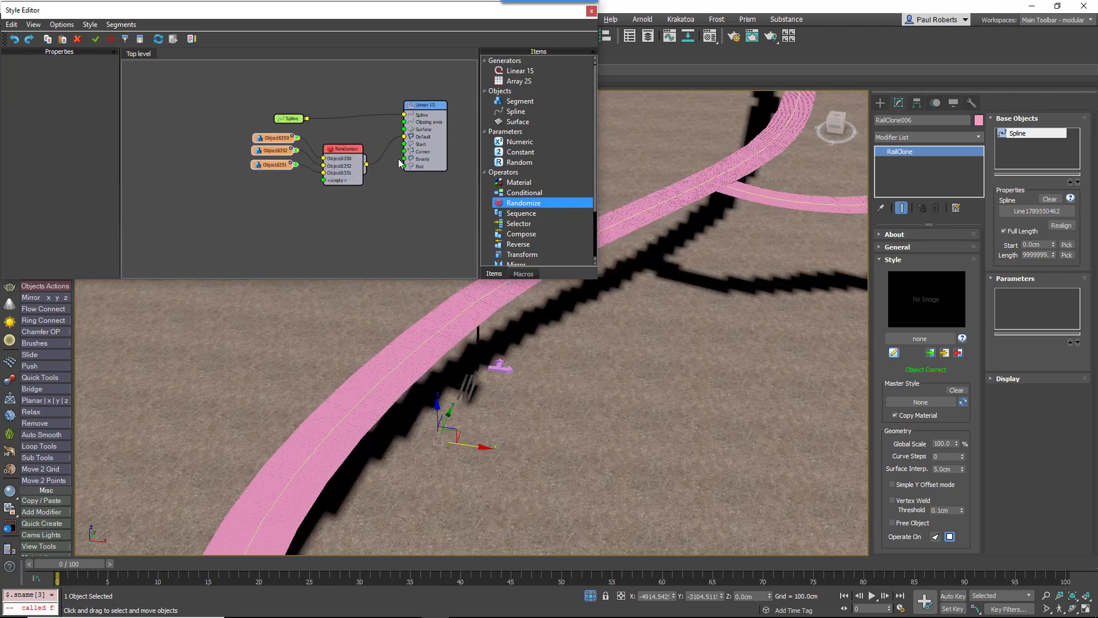
middle_click_drag(413, 362, 449, 357)
scroll(422, 408, "up", 5)
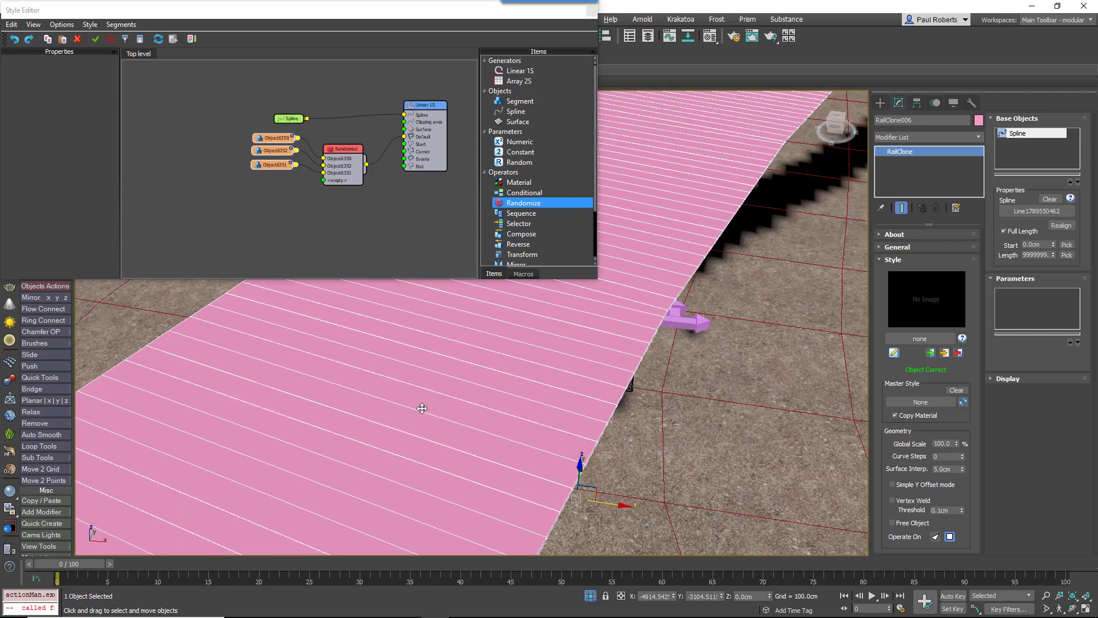
scroll(426, 407, "down", 5)
middle_click_drag(449, 403, 364, 388)
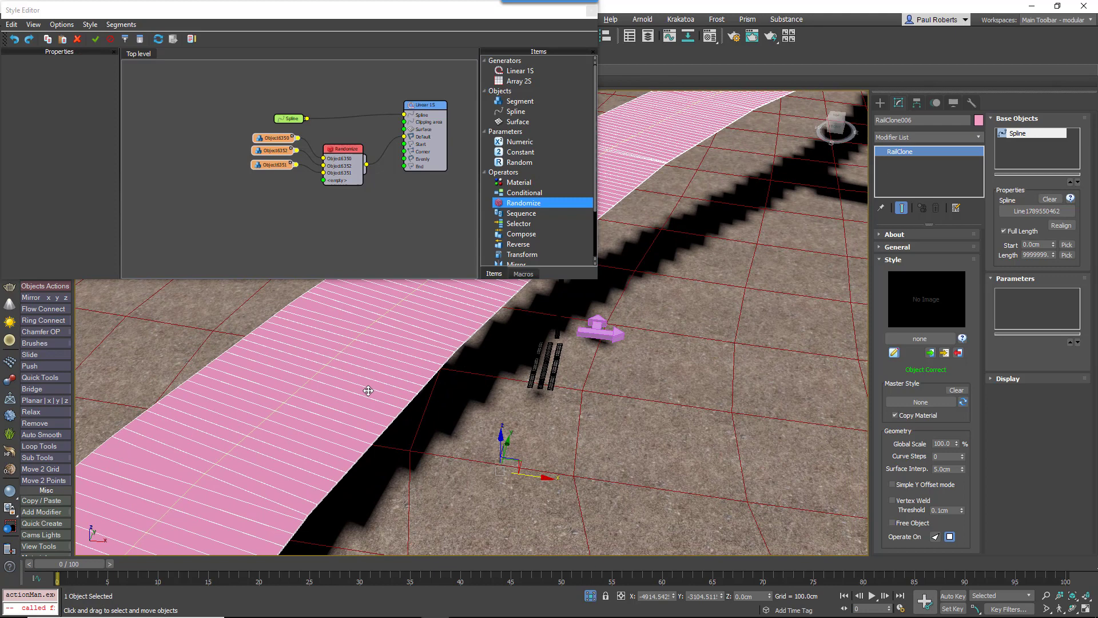
Sample the Multi/Sub-Object material from one of the source planks and apply it to the RailClone object.
left_click(710, 36)
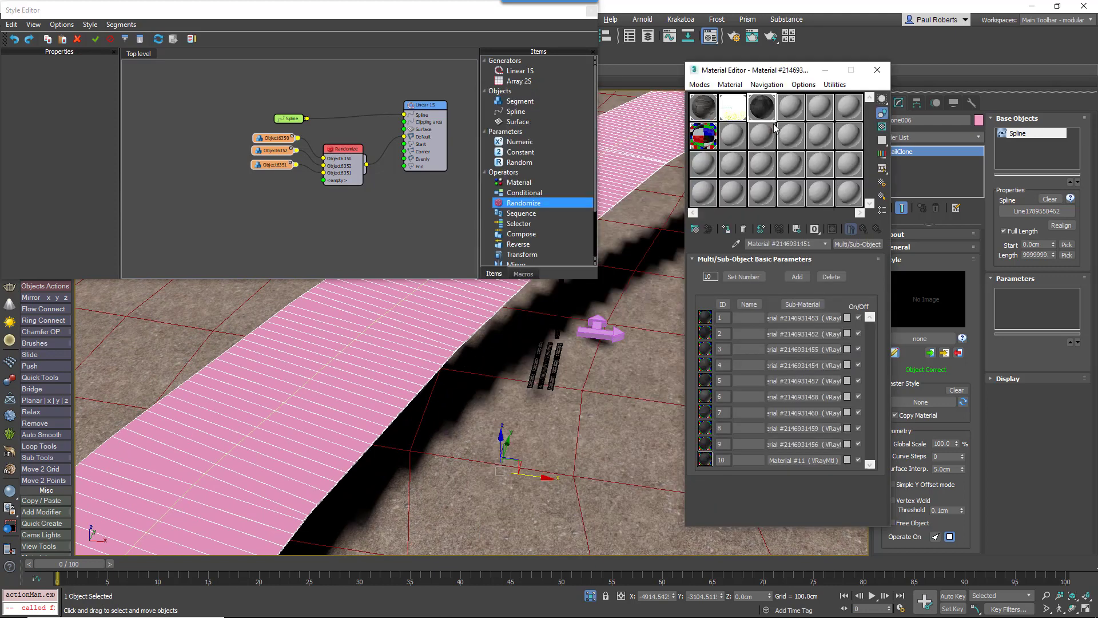
left_click(737, 244)
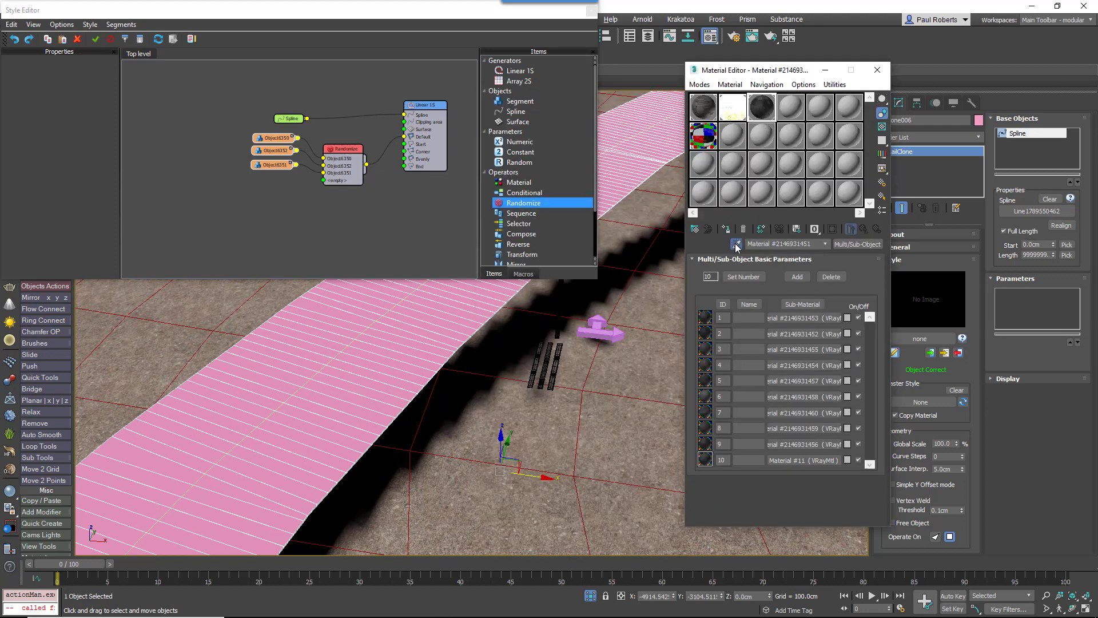
left_click(560, 350)
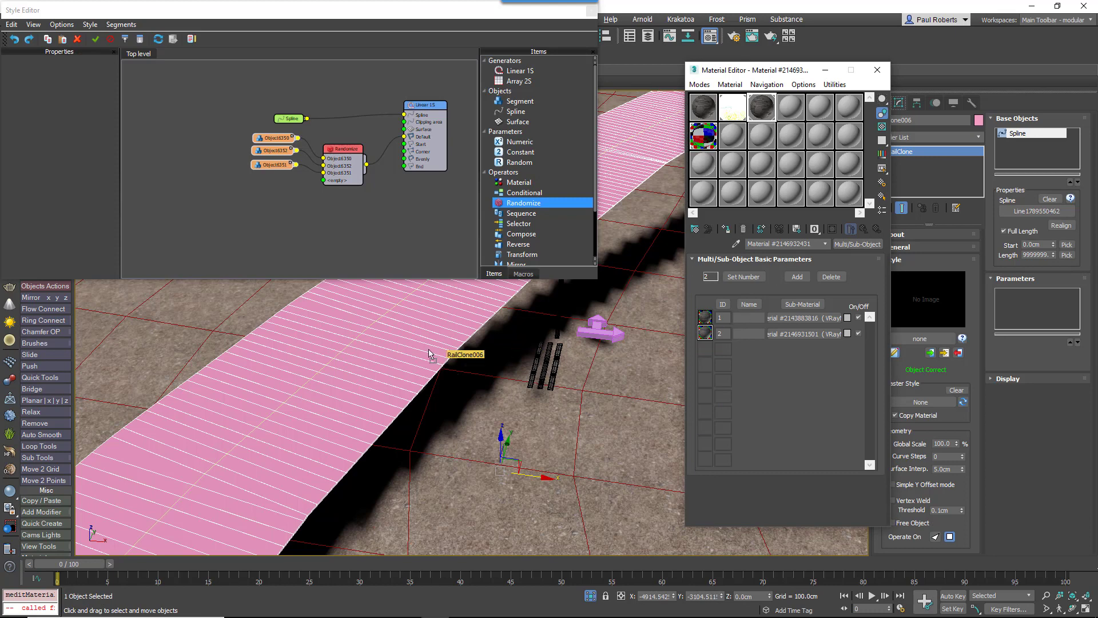
left_click_drag(429, 354, 429, 353)
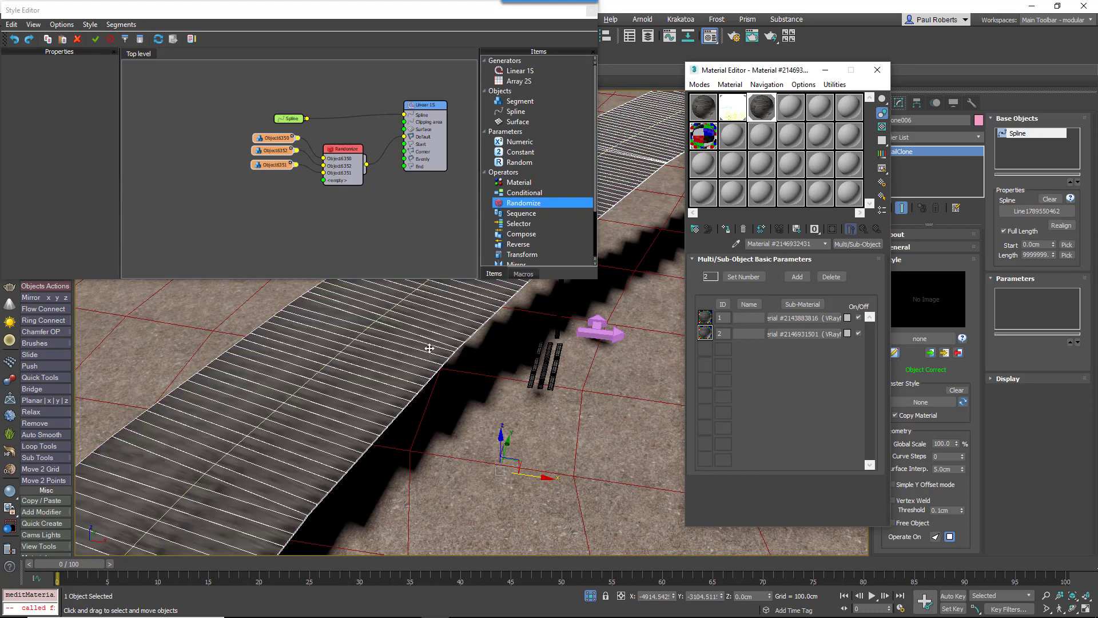
left_click(884, 69)
Shift the segment and Randomize nodes aside and insert a Transform operator between Randomize and the generator's Default input.
middle_click_drag(694, 275, 683, 294)
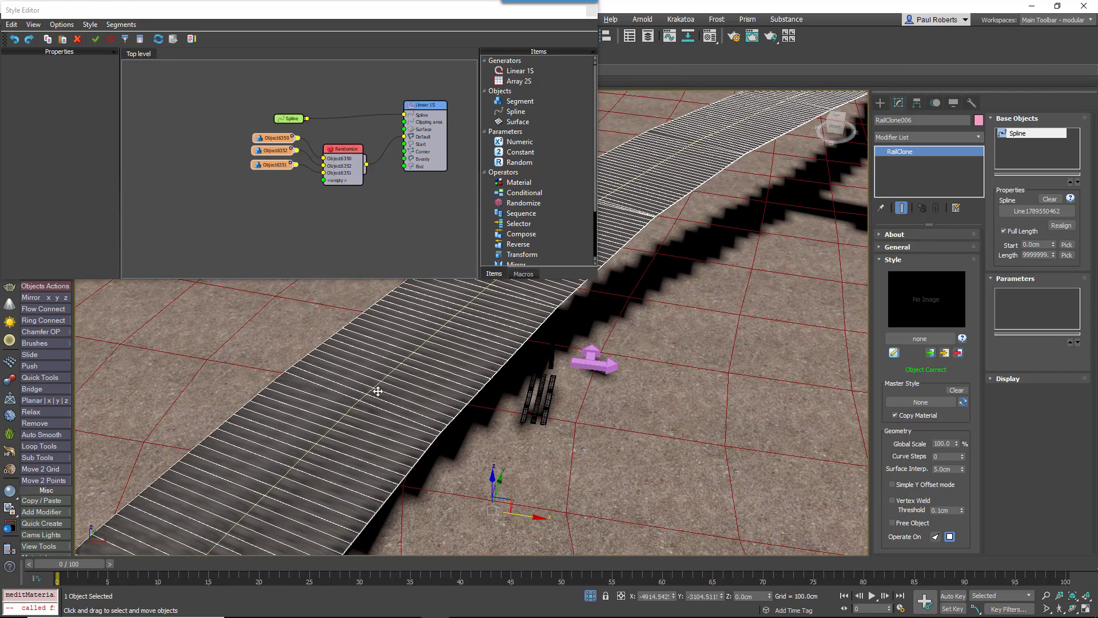
left_click_drag(345, 230, 252, 135)
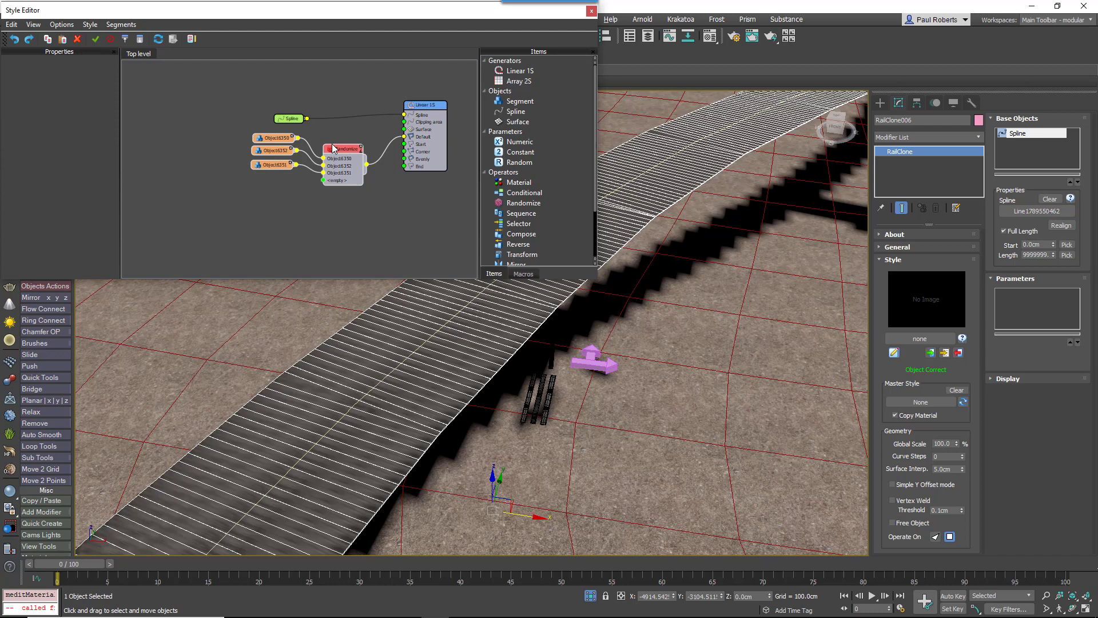
left_click_drag(331, 148, 259, 153)
left_click_drag(521, 253, 338, 201)
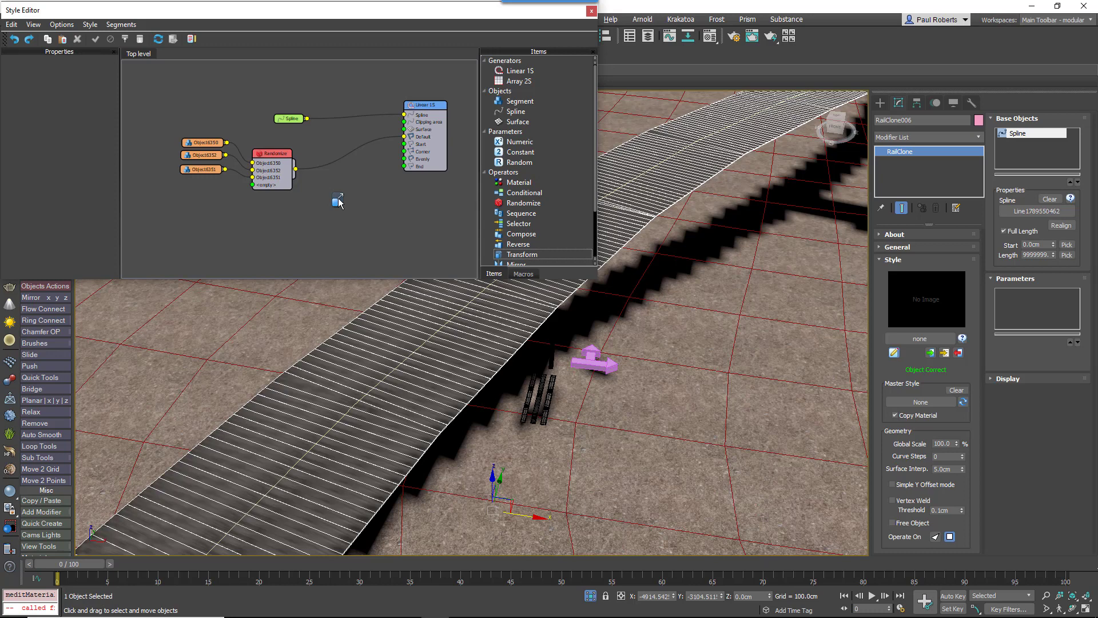
left_click_drag(337, 202, 337, 160)
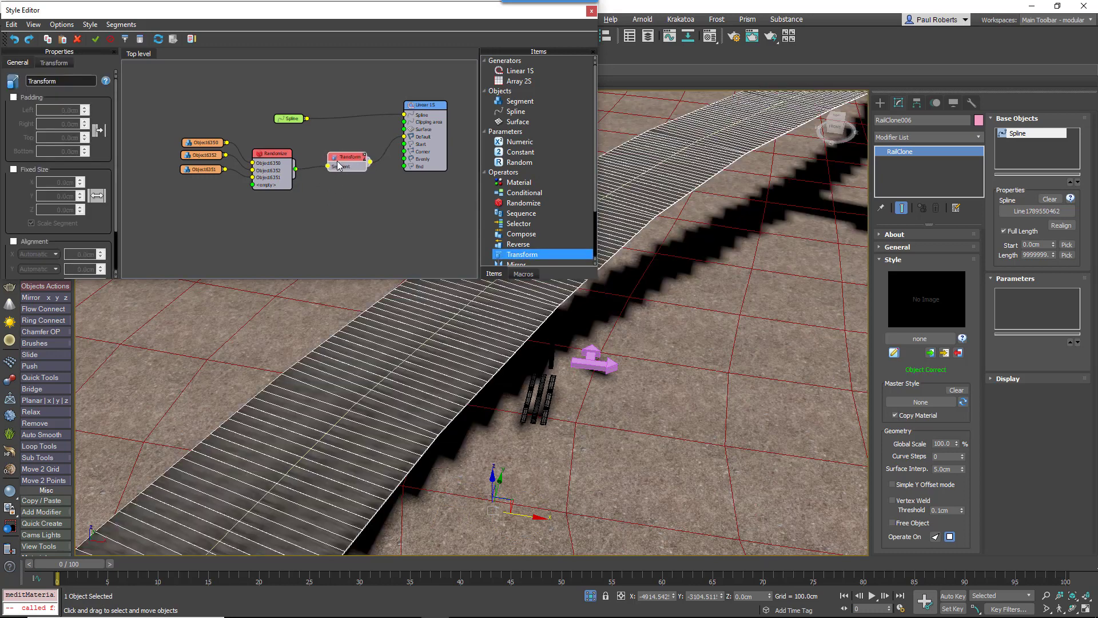
Enable padding on the Transform operator and set the Left padding to 2 cm.
scroll(355, 405, "up", 4)
middle_click_drag(358, 426, 333, 248, "alt")
left_click(339, 158)
left_click(14, 97)
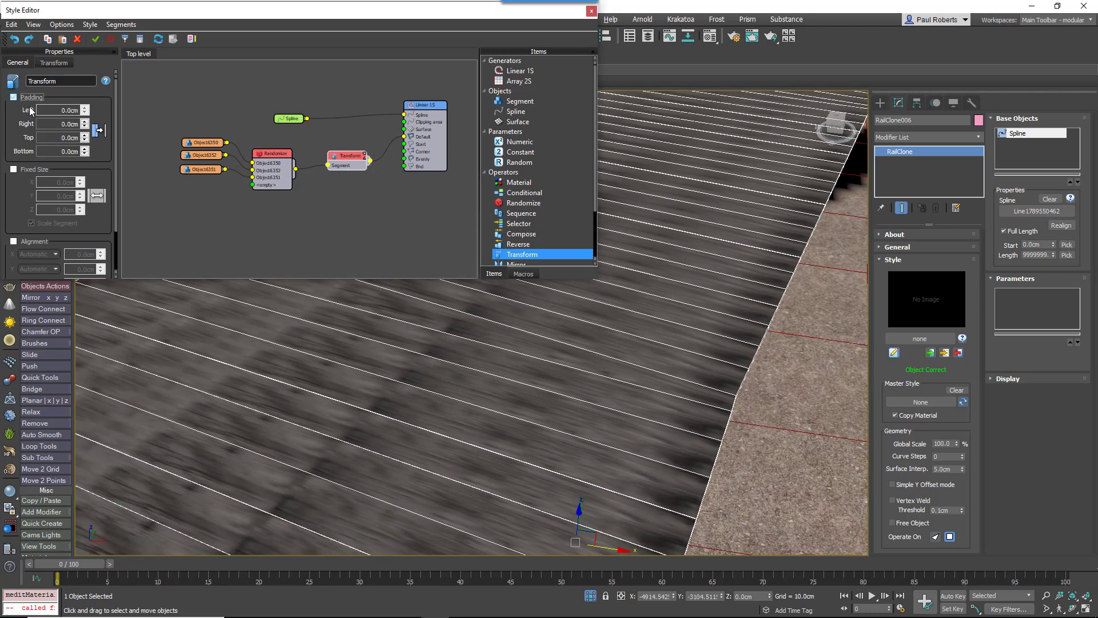
left_click_drag(46, 110, 156, 111)
type("2")
key("Return")
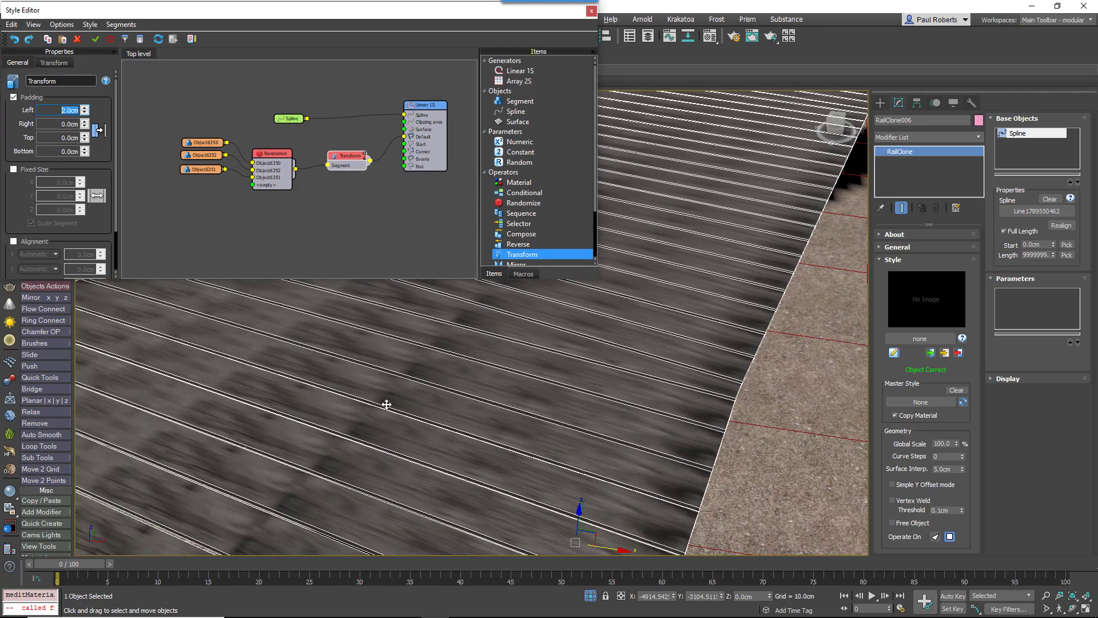
Enable random translation on the Transform operator with X from -1 to 1 cm and Y from -2 to 2 cm.
left_click_drag(360, 157, 355, 159)
left_click(54, 63)
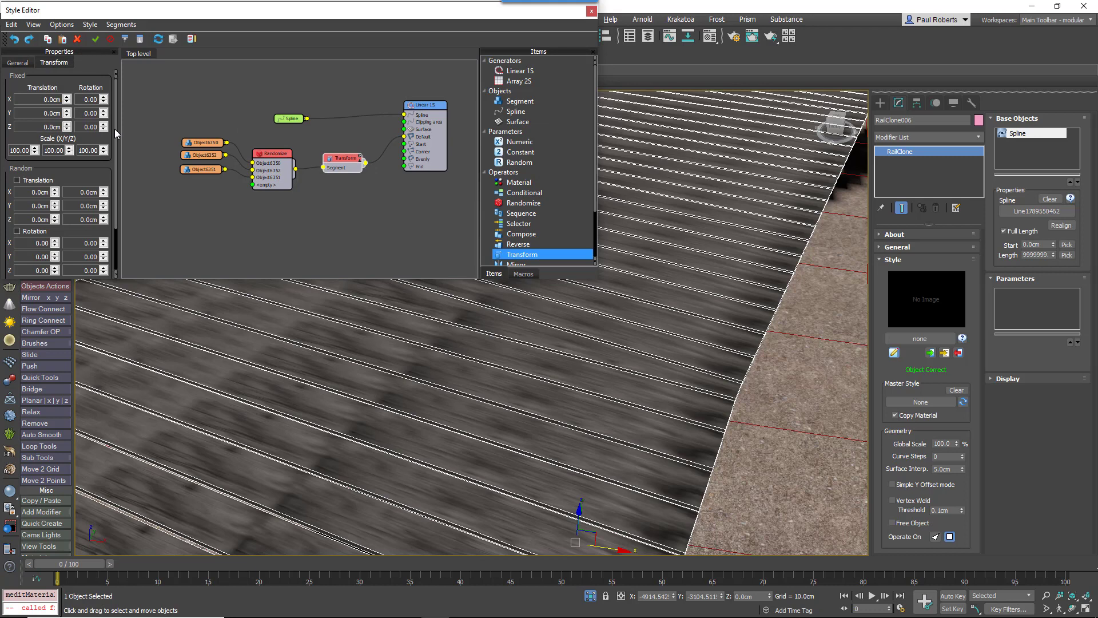
scroll(115, 128, "down", 3)
left_click(17, 128)
left_click_drag(24, 141, 95, 141)
type("-1")
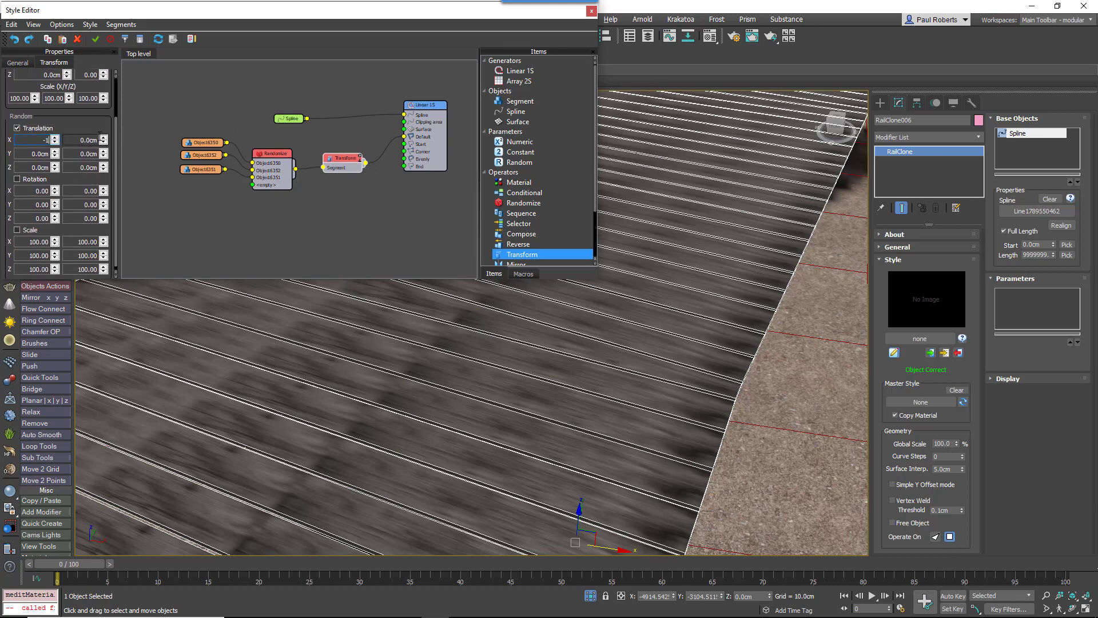
key("Tab")
type("1")
key("Tab")
type("-2")
key("Tab")
type("2")
Enable random rotation on the Transform operator, ranging from -0.2 to 0.2 on the X, Y and Z axes.
type("-.2")
key("Tab")
type(".2")
key("Tab")
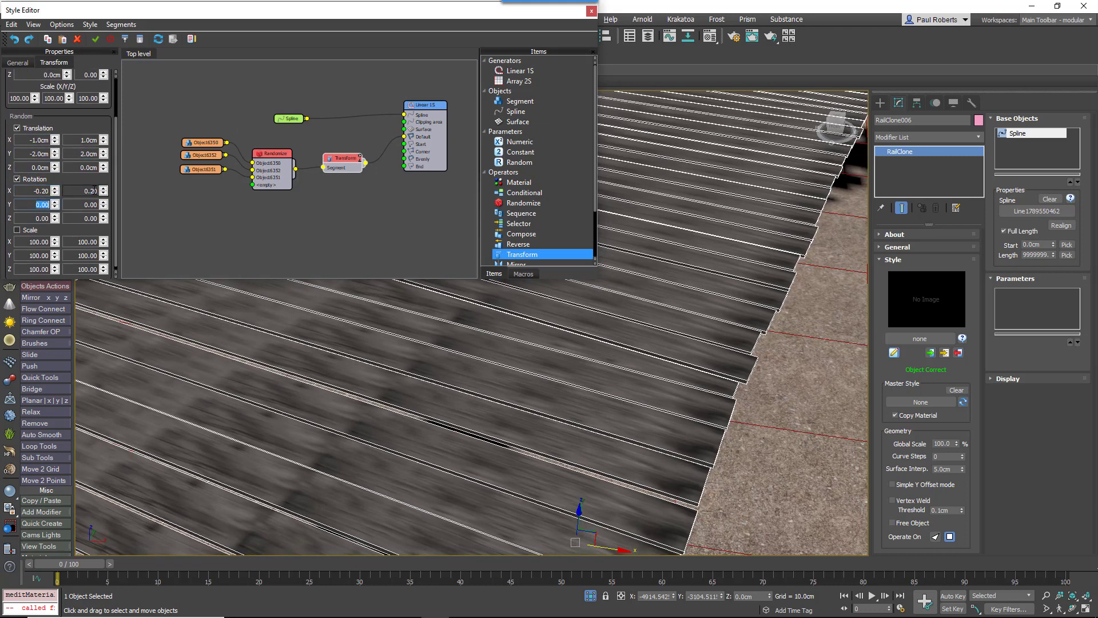
type("-.2")
key("Tab")
type(".2")
key("Tab")
Enable random scale on the Transform operator with X and Y each ranging from 95 to 105 percent.
middle_click_drag(647, 285, 645, 284)
left_click(17, 230)
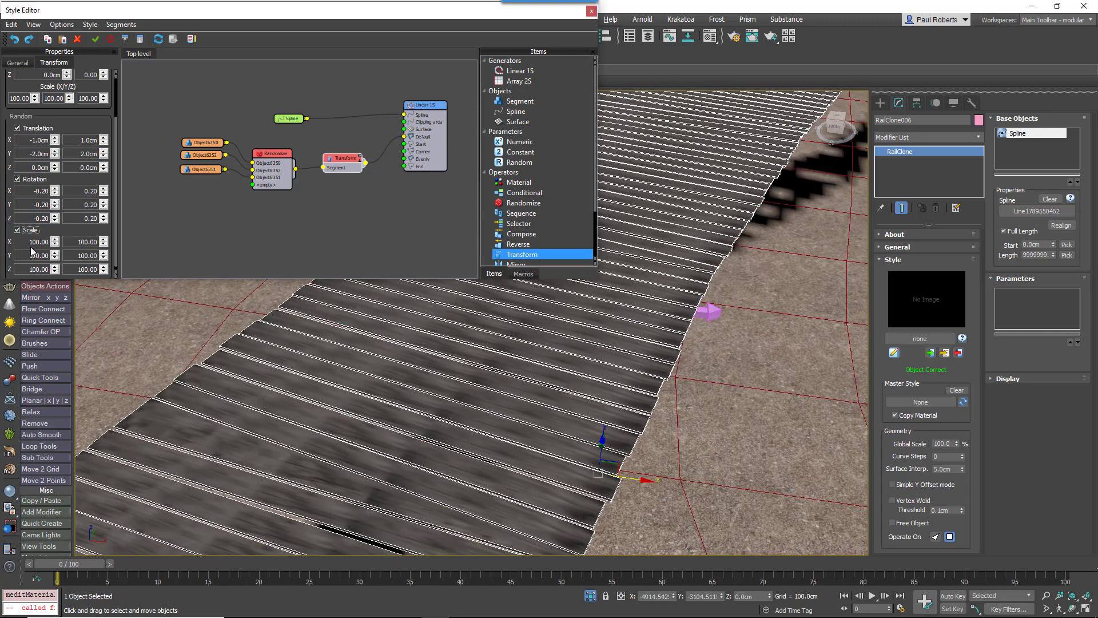
key("Tab")
type("95")
key("Tab")
type("105")
key("Tab")
key("Tab")
type("105")
key("Tab")
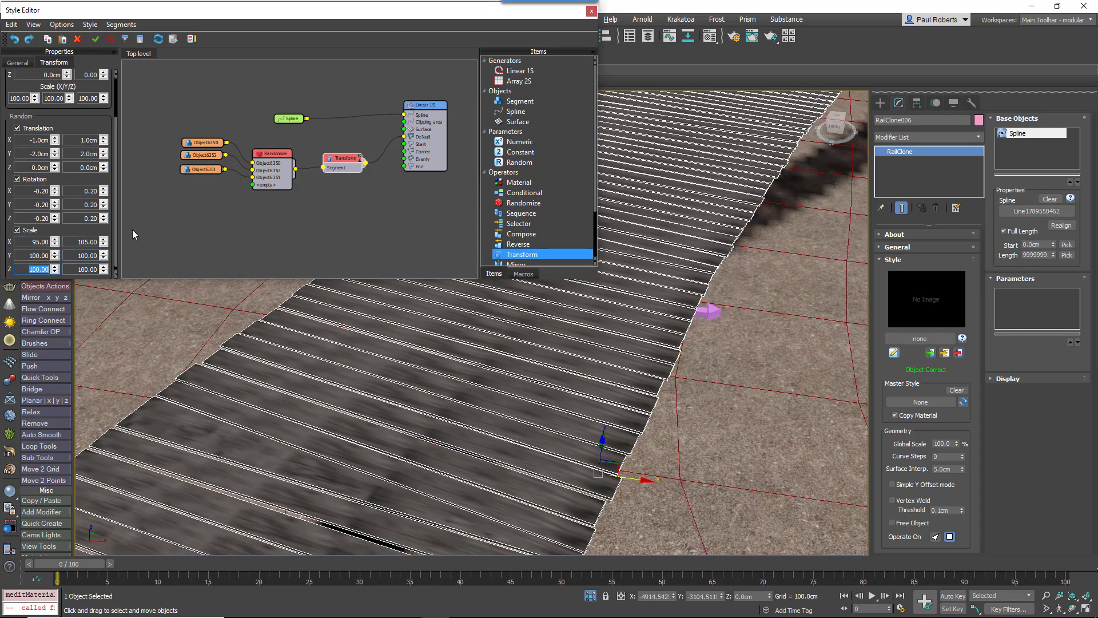
key("shift+Tab")
key("shift+Tab")
type("95")
key("Tab")
key("Tab")
key("Tab")
key("Tab")
Set the Transform operator's random Z scale range to 99 to 101 percent.
middle_click_drag(525, 324, 523, 340)
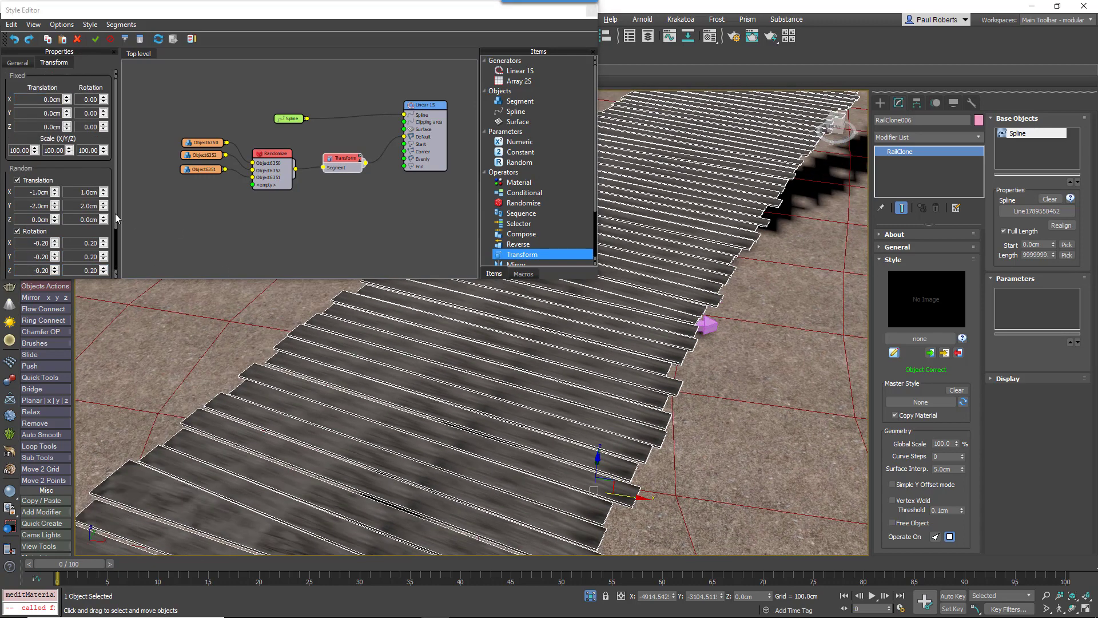
left_click_drag(115, 214, 115, 257)
left_click_drag(22, 251, 166, 264)
type("99")
key("Tab")
type("101")
key("Return")
Set the corner Bevel Mode in the Linear 1S generator's rules to None.
middle_click_drag(660, 345, 596, 472)
scroll(402, 346, "up", 3)
left_click(420, 145)
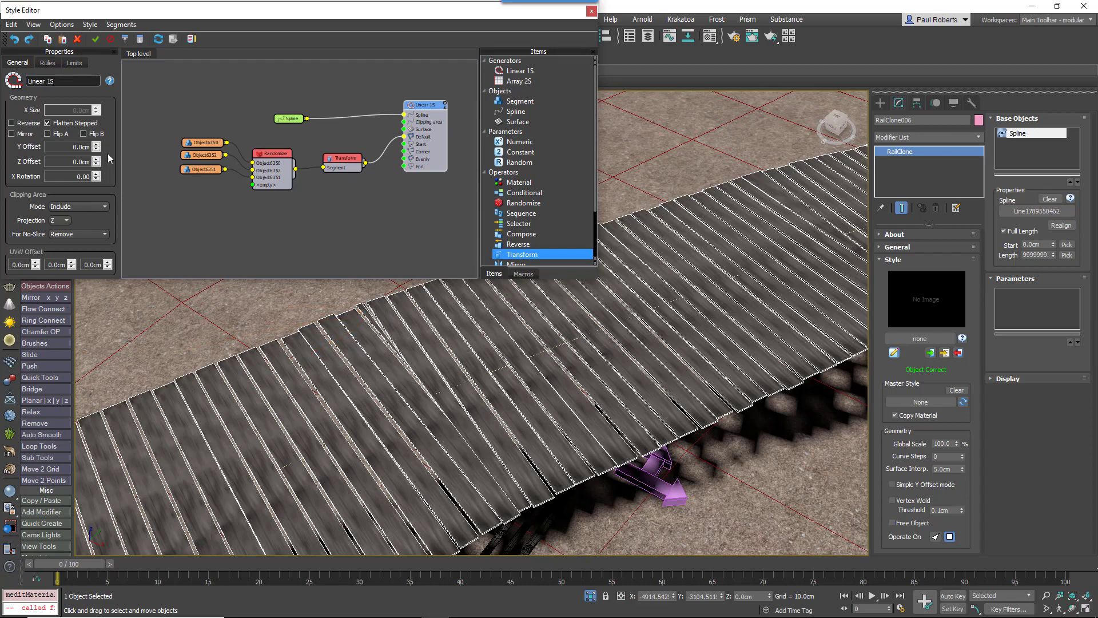
left_click(47, 63)
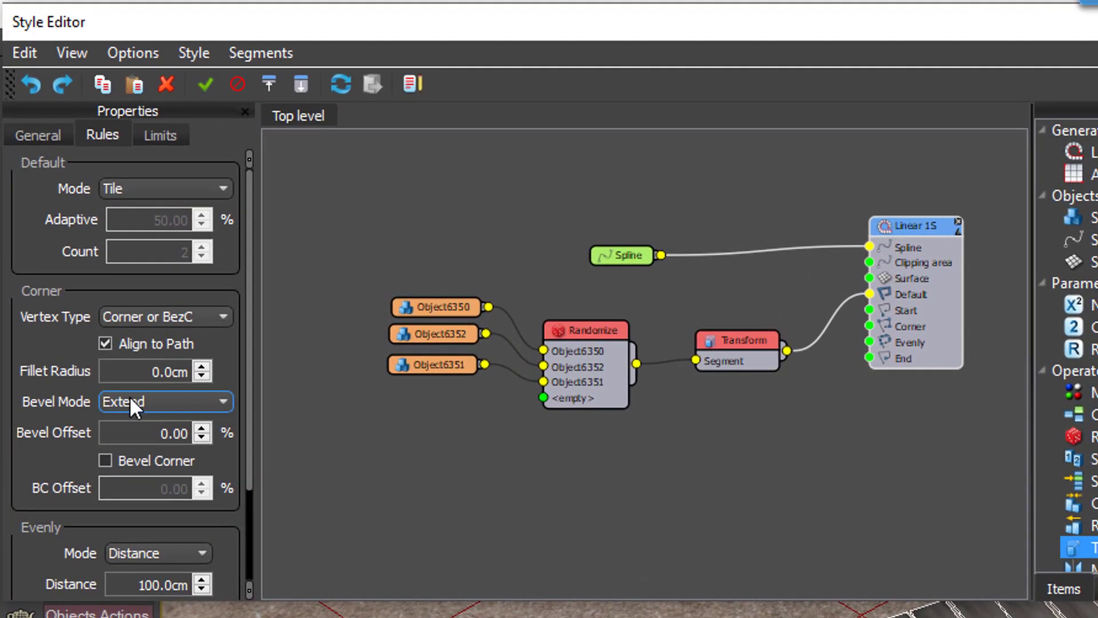
left_click(107, 329)
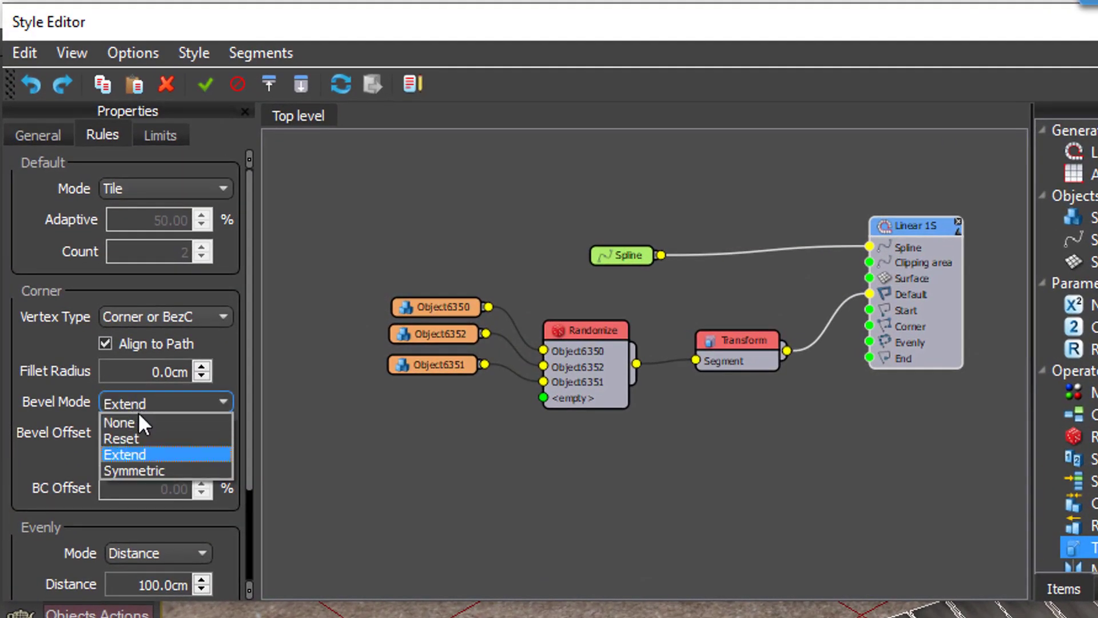
left_click(115, 342)
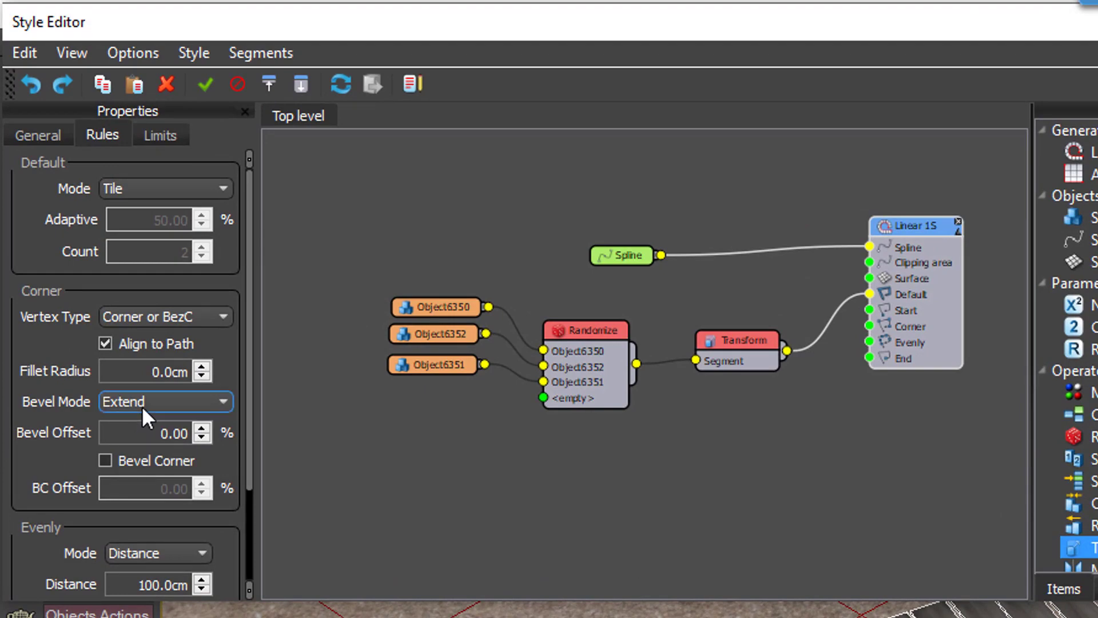
left_click(142, 405)
left_click(142, 418)
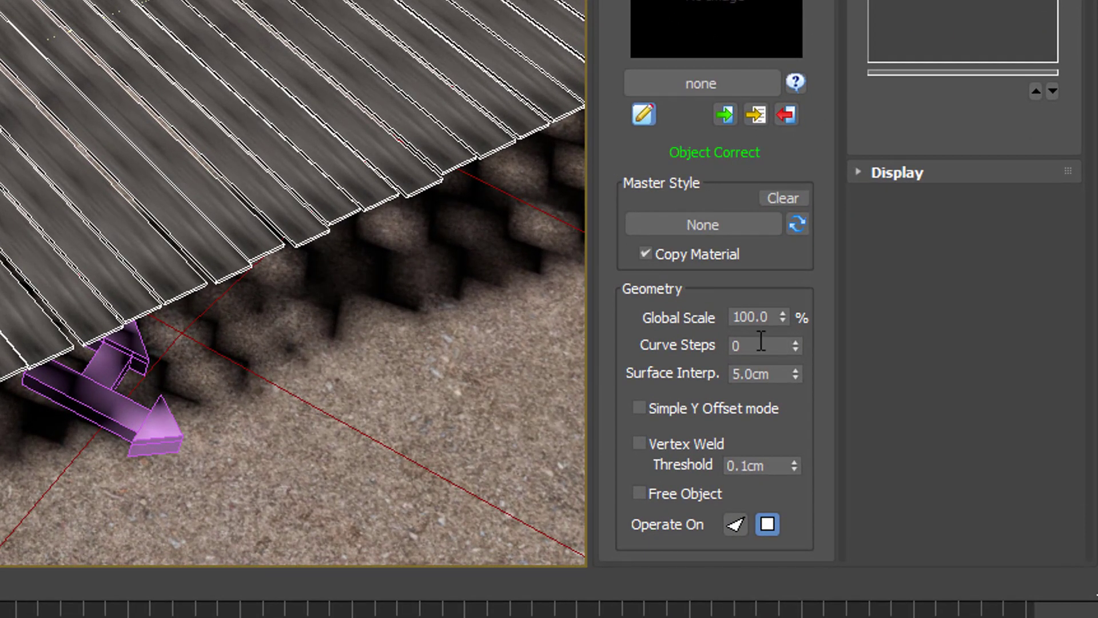
Set the RailClone object's Curve Steps to 50.
double_click(762, 342)
type("50")
key("Return")
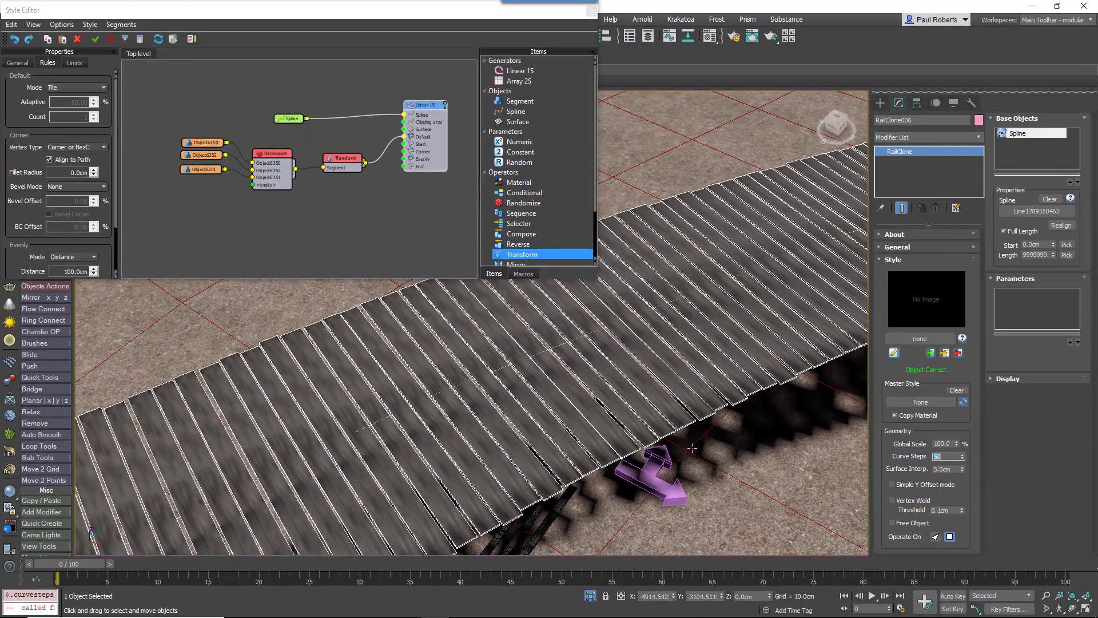
scroll(692, 448, "down", 6)
middle_click_drag(706, 441, 630, 338, "alt")
left_click_drag(425, 106, 429, 113)
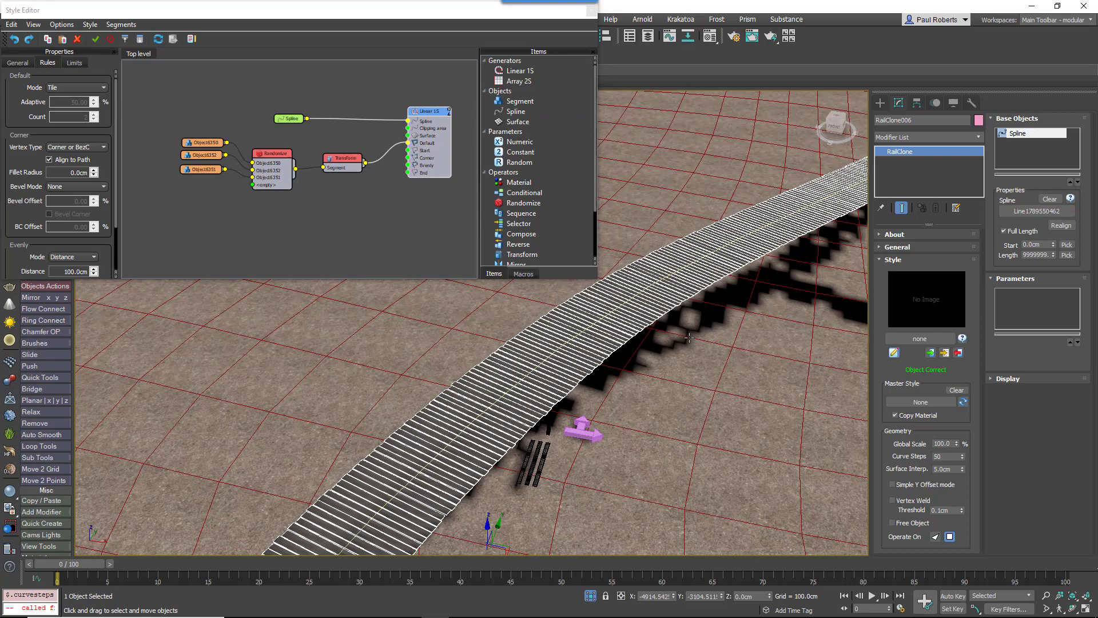
middle_click_drag(686, 337, 642, 283)
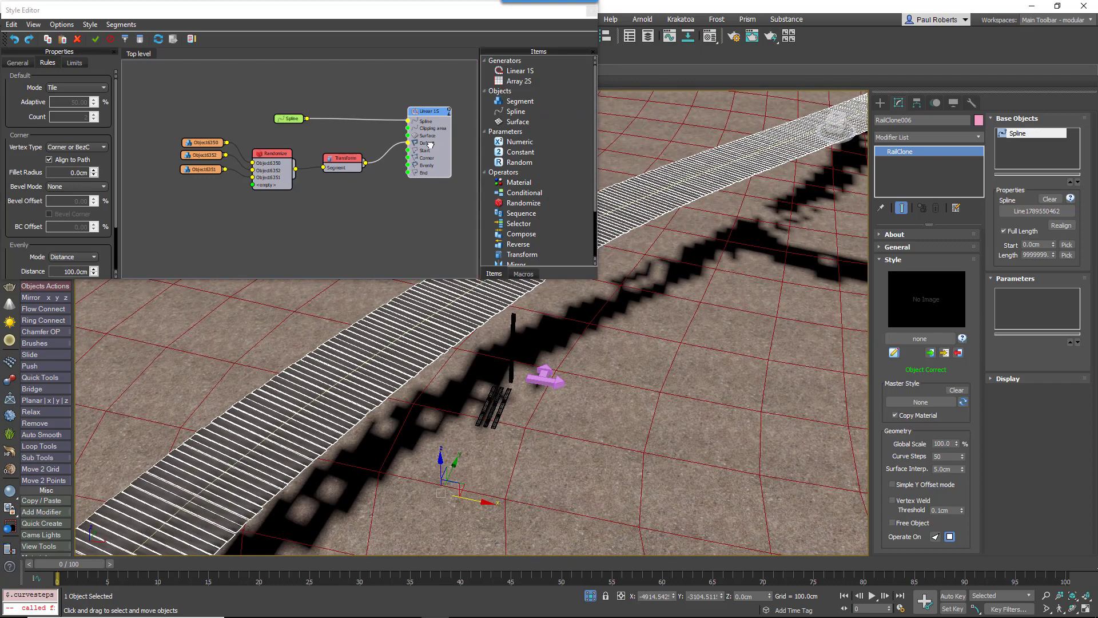
Add a second Linear 1S generator above the plank generator and connect the Spline node to its Spline input.
middle_click_drag(426, 142, 415, 170)
left_click_drag(517, 70, 420, 70)
left_click_drag(296, 147, 396, 71)
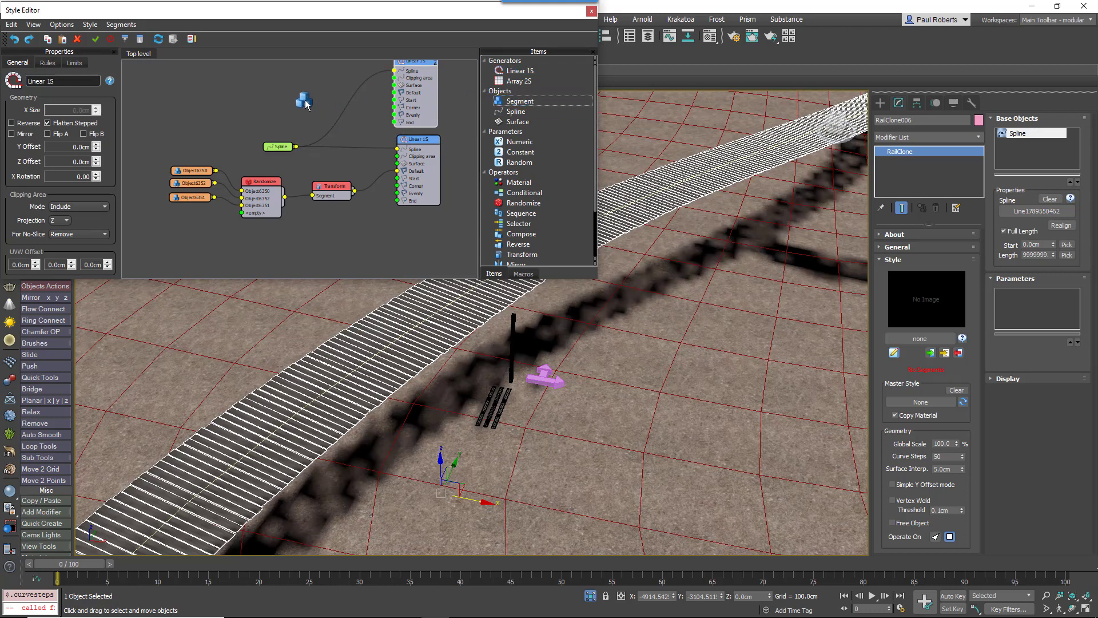
Add a Segment using the purple arrow-shaped object Box173415 and connect it to the new generator's Default input.
left_click_drag(305, 103, 307, 101)
left_click(69, 99)
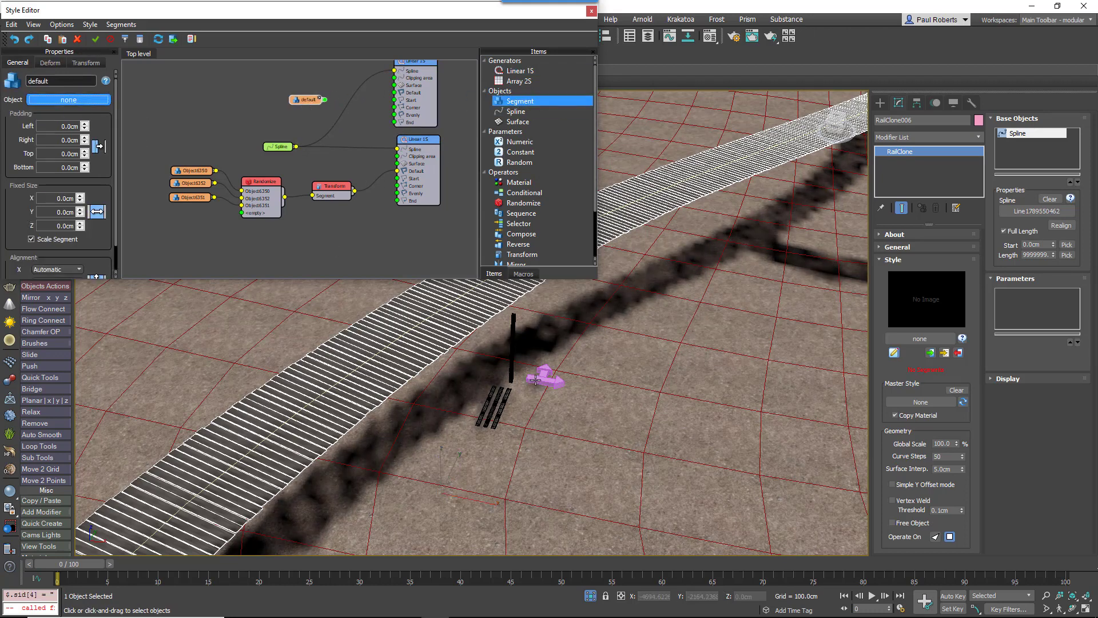
left_click(534, 380)
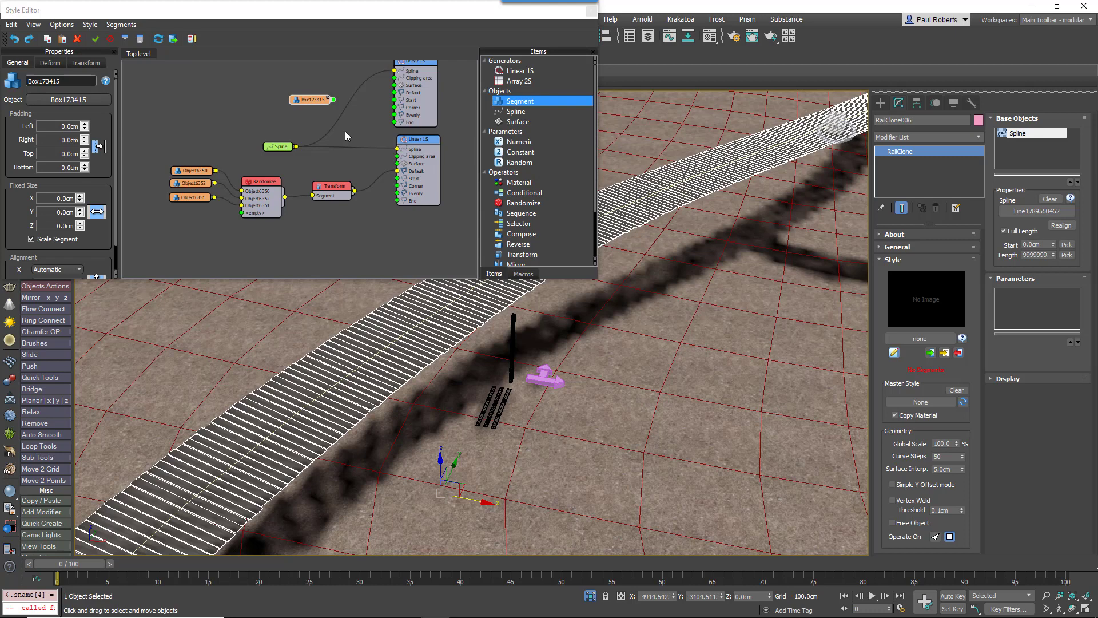
left_click_drag(333, 100, 395, 92)
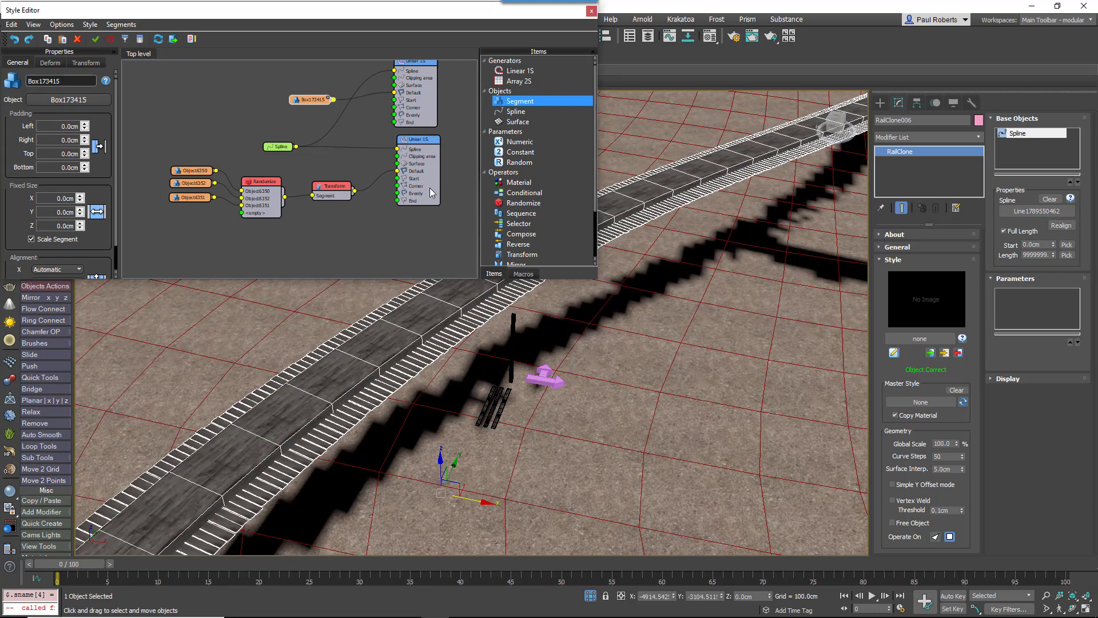
Disable the plank generator and set the RailClone viewport display to Mesh.
left_click(417, 143)
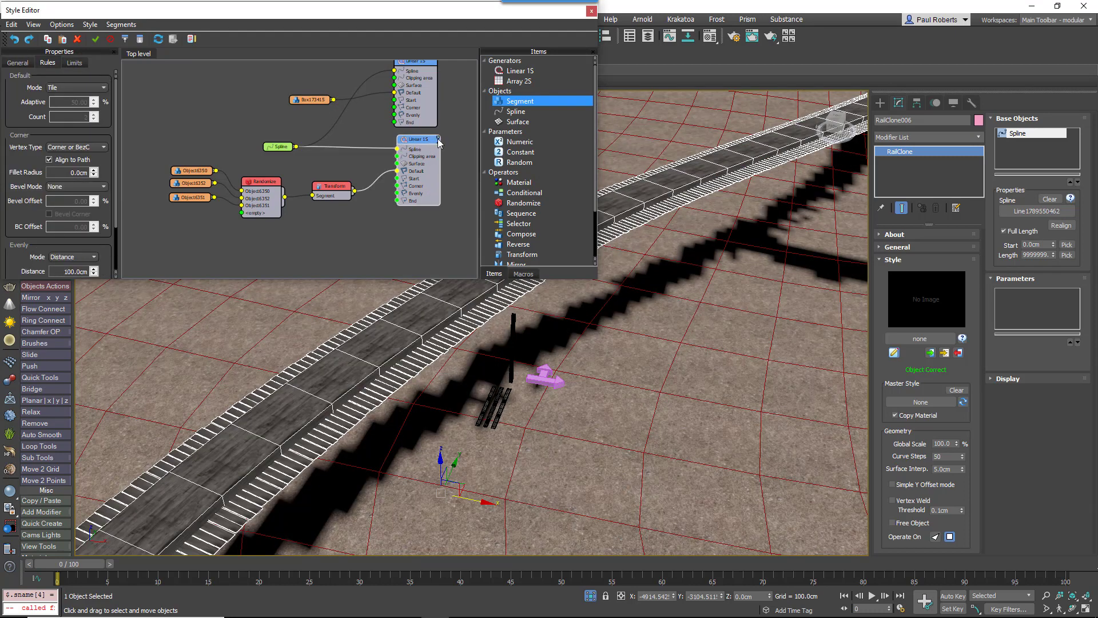
left_click(438, 138)
left_click(1039, 382)
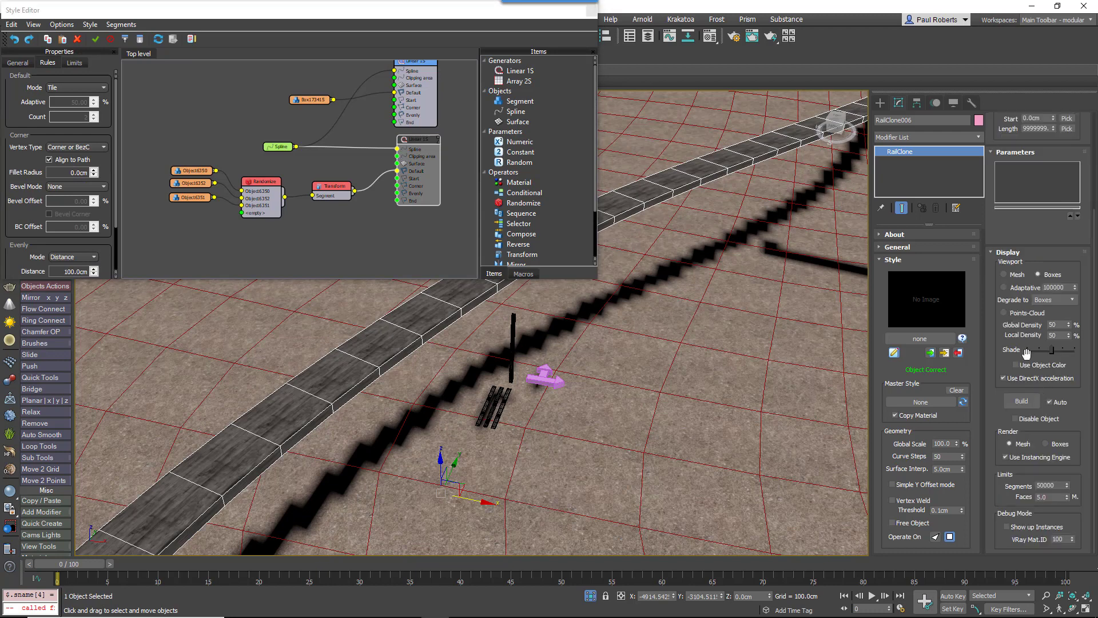
left_click(1010, 277)
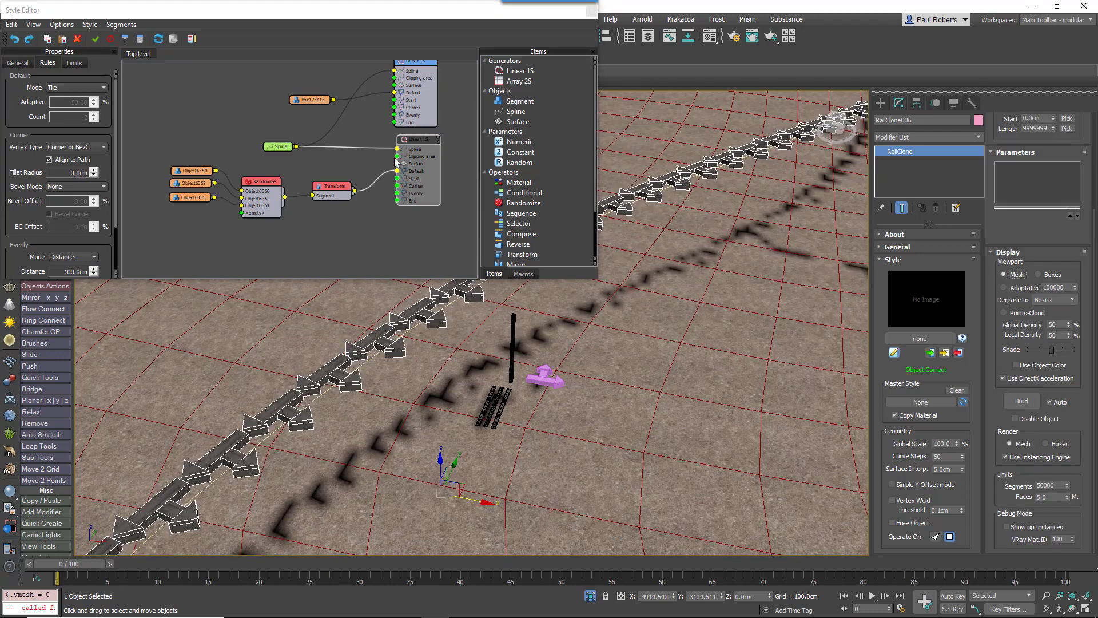
Move the Box173415 segment's connection on the new generator from the Default input to the Evenly input.
scroll(372, 122, "up", 3)
left_click_drag(385, 138, 385, 167)
left_click(417, 170)
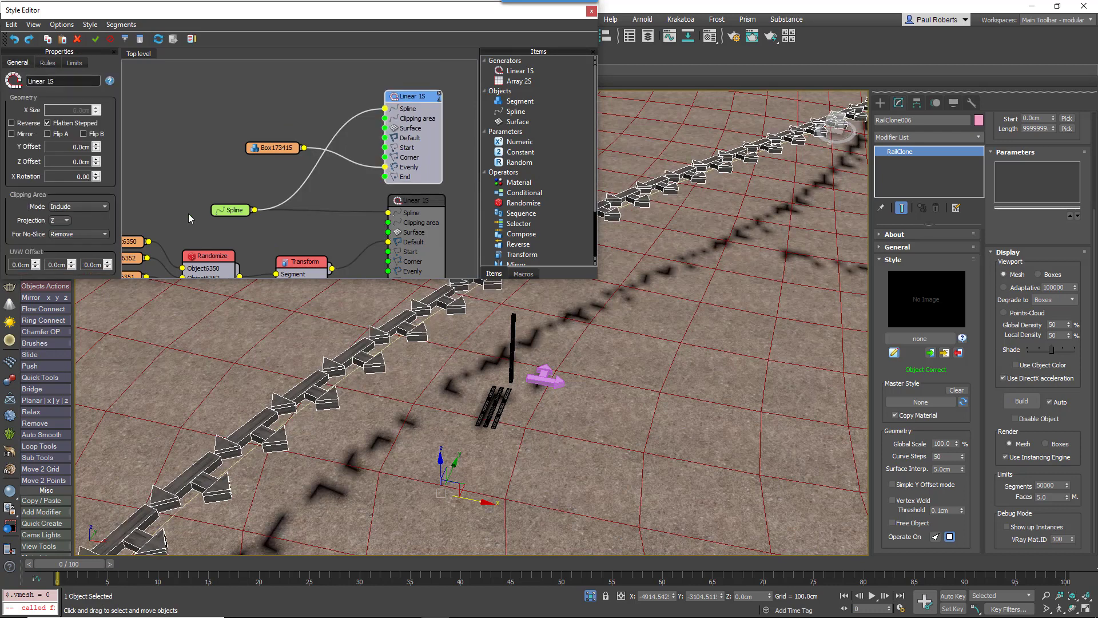
Set the new generator's Evenly distance to 863 cm and its corner Bevel Mode to None.
left_click(47, 63)
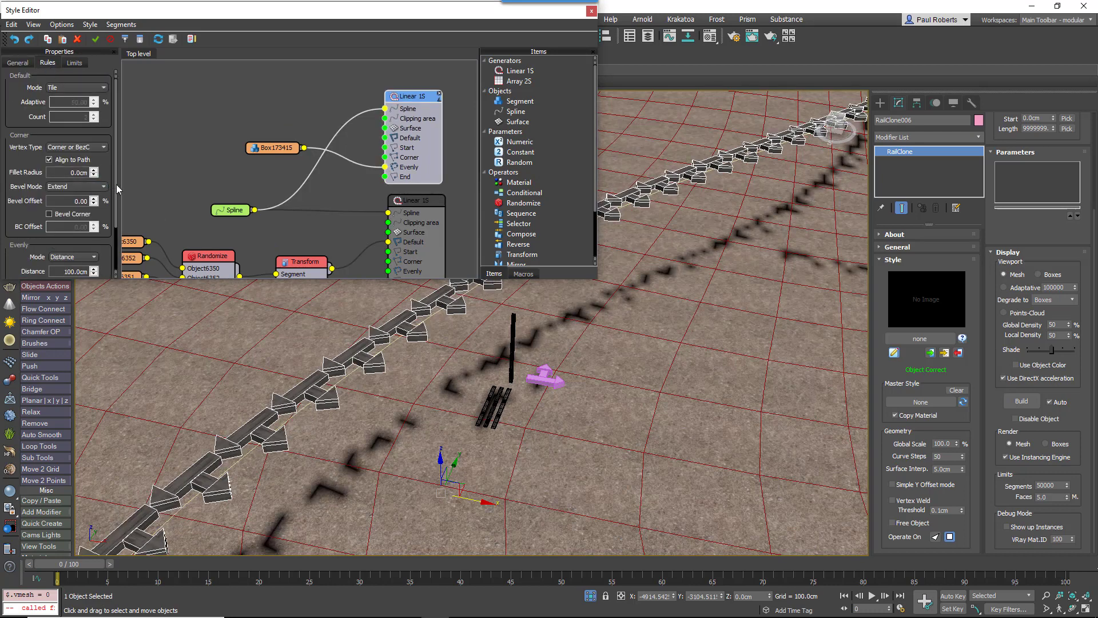
scroll(116, 185, "down", 3)
scroll(114, 225, "down", 2)
left_click_drag(95, 214, 86, 395)
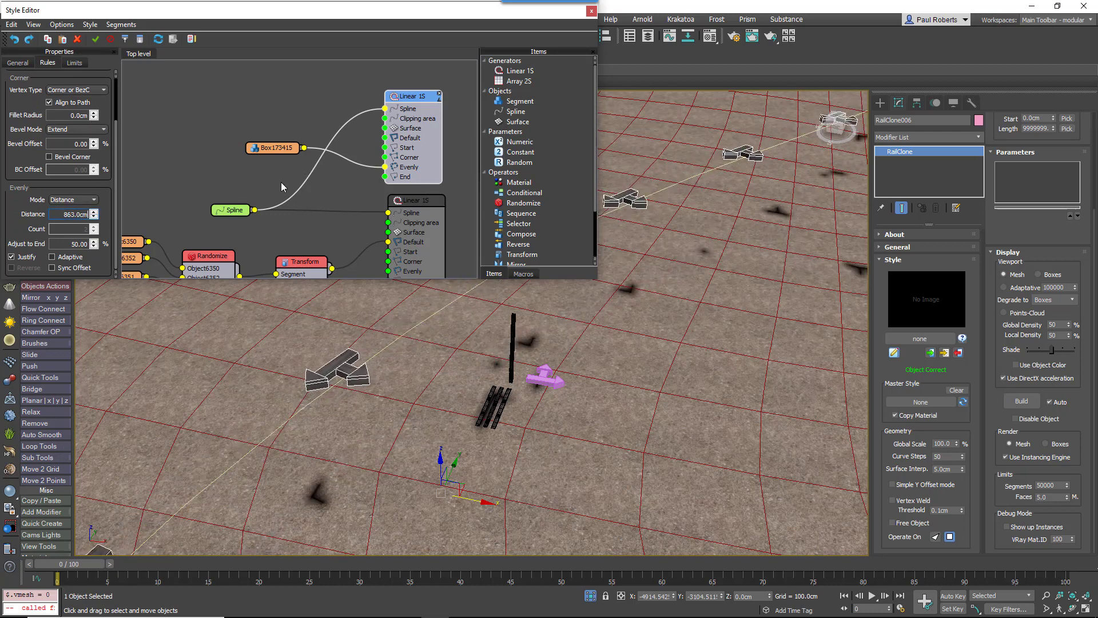
left_click_drag(261, 153, 235, 163)
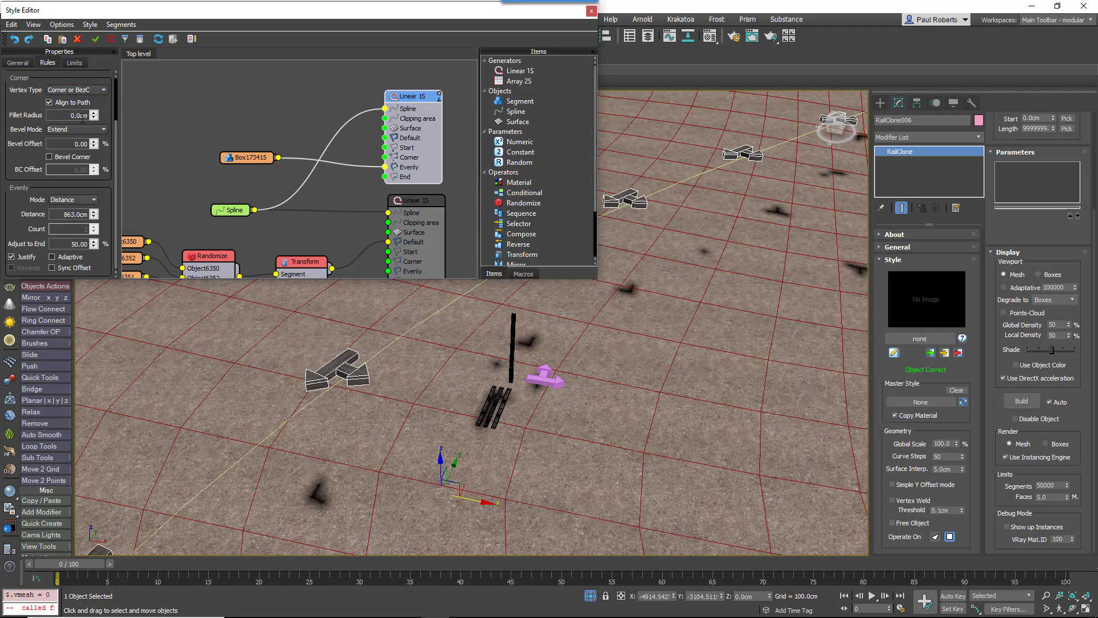
left_click(76, 130)
left_click(60, 143)
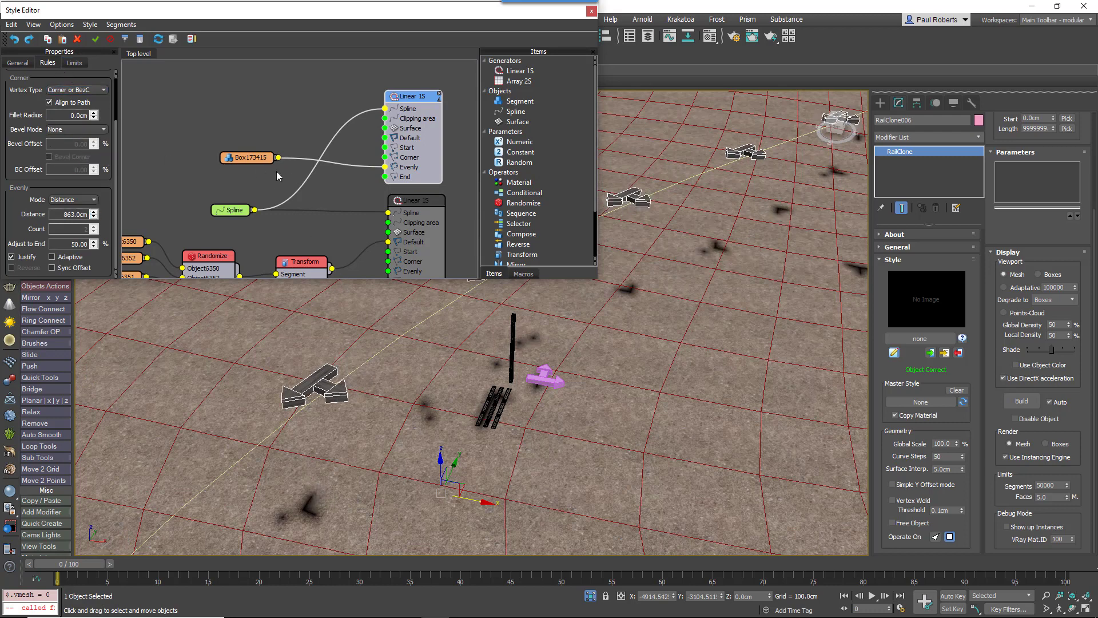
Add the Mirror Variation macro from the Transforms library category between the Box173415 segment and the new generator.
left_click_drag(250, 161, 220, 170)
left_click(523, 274)
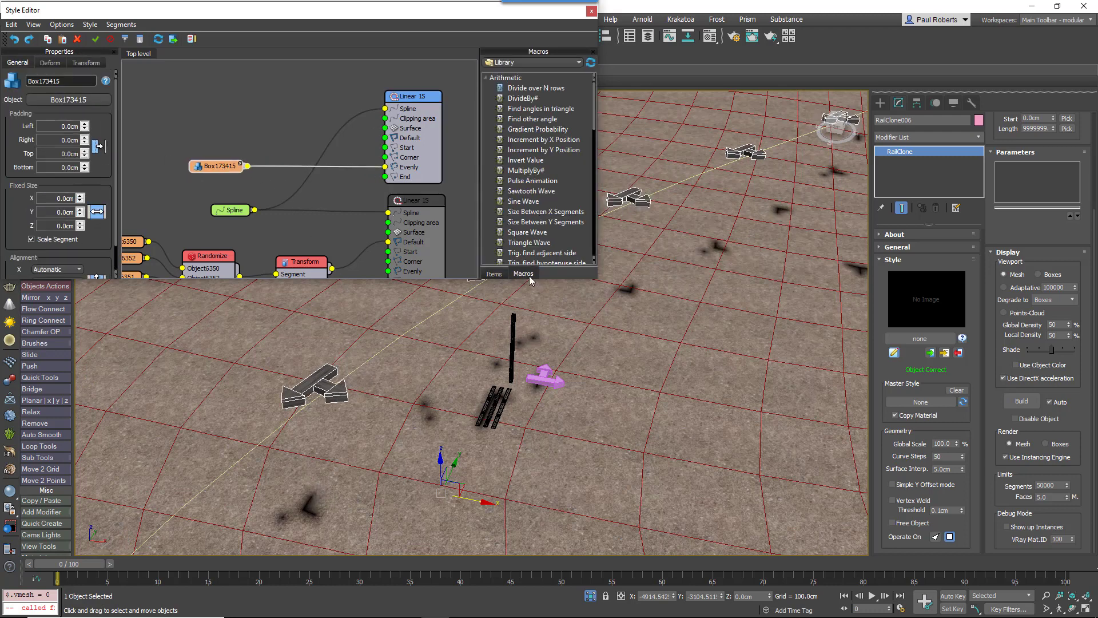
left_click(485, 78)
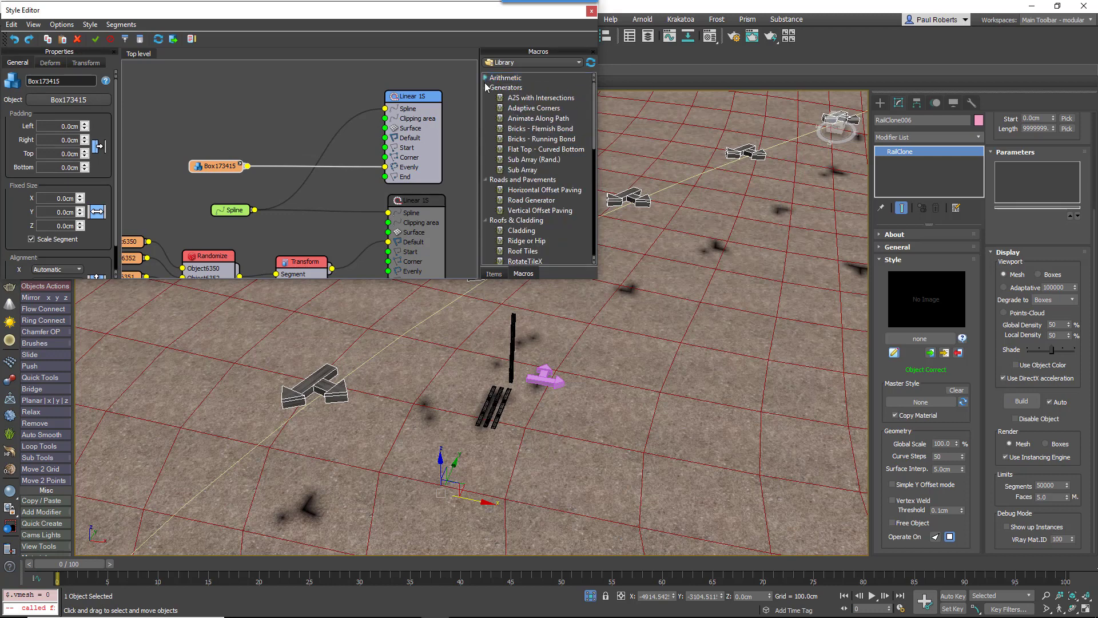
left_click(485, 88)
left_click(485, 97)
left_click(485, 107)
left_click(490, 116)
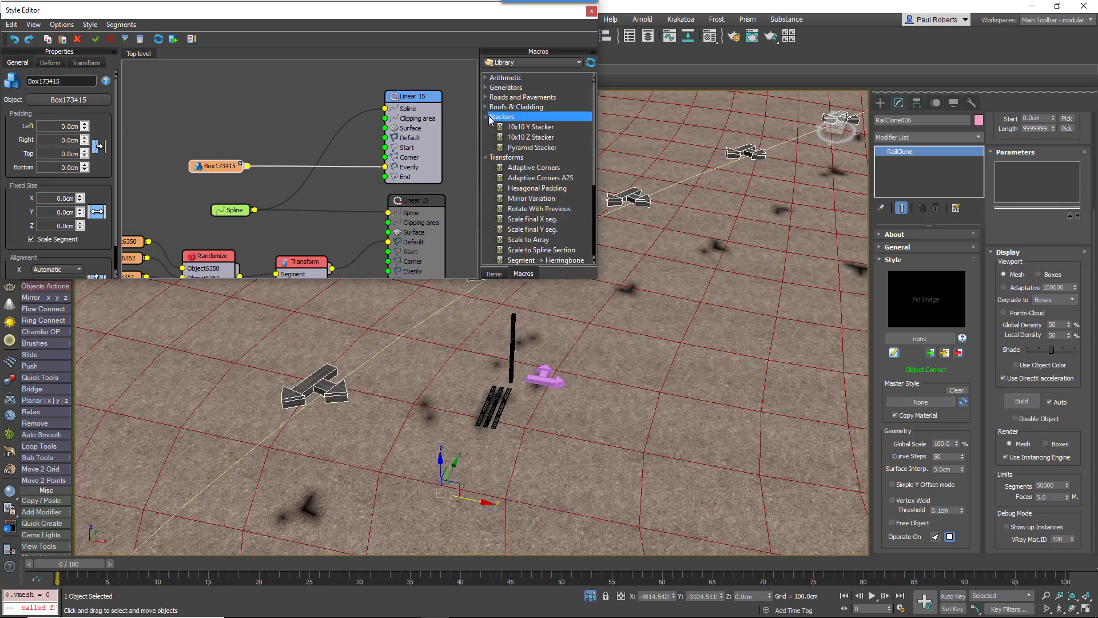
left_click(486, 116)
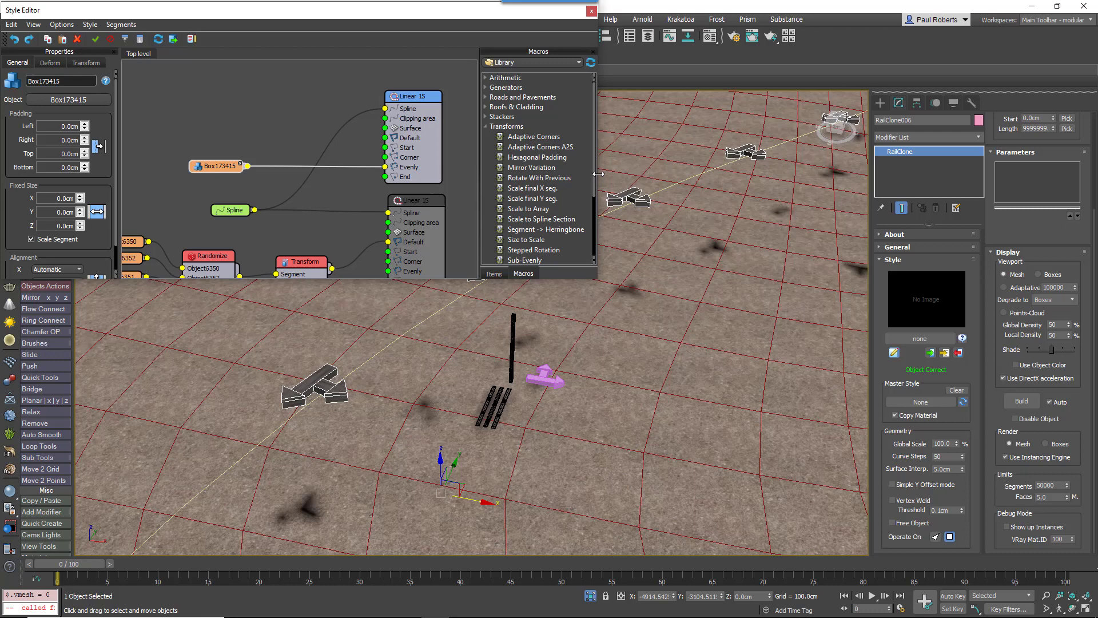
left_click_drag(595, 177, 598, 203)
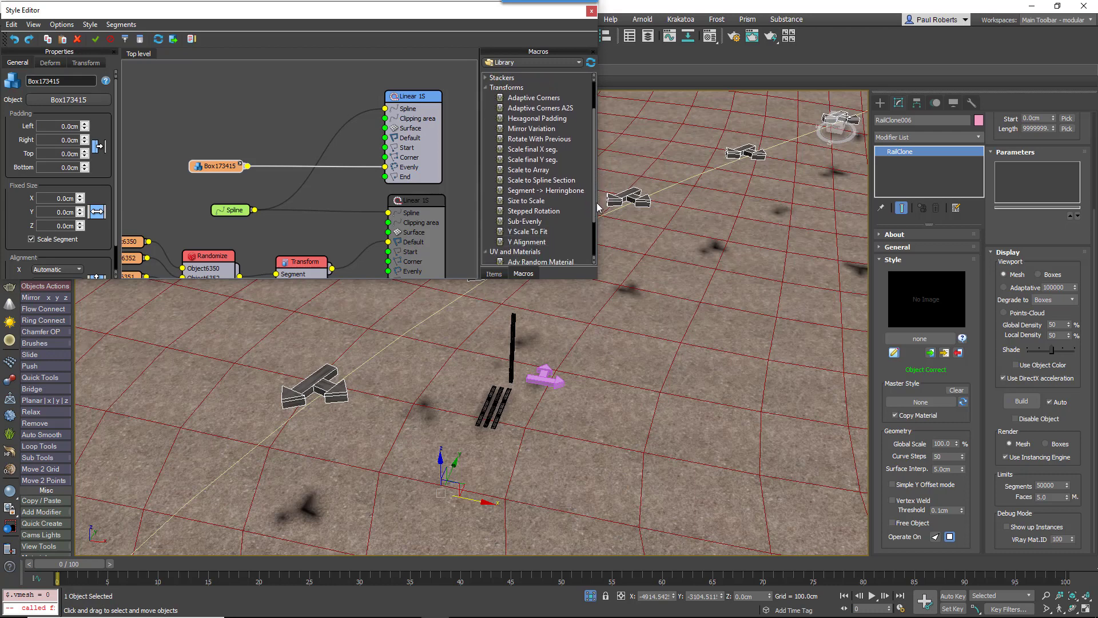
left_click_drag(531, 128, 313, 140)
Route the Box173415 segment through the Mirror Variation macro into the new generator's Evenly input.
middle_click_drag(632, 314, 549, 364)
scroll(595, 396, "down", 4)
scroll(549, 364, "up", 2)
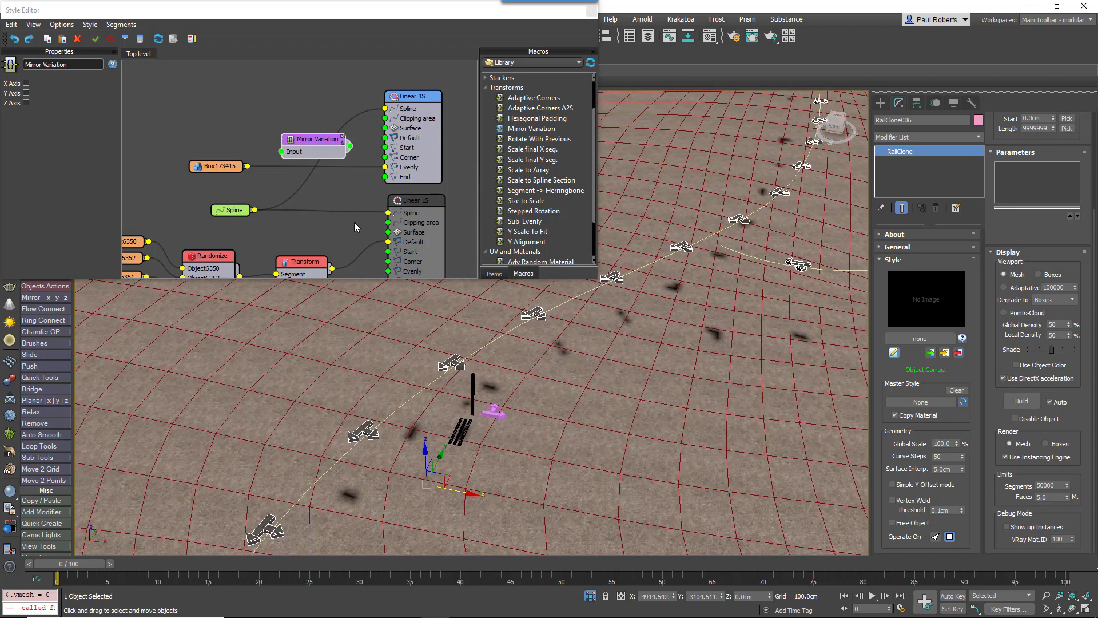
left_click_drag(247, 167, 280, 153)
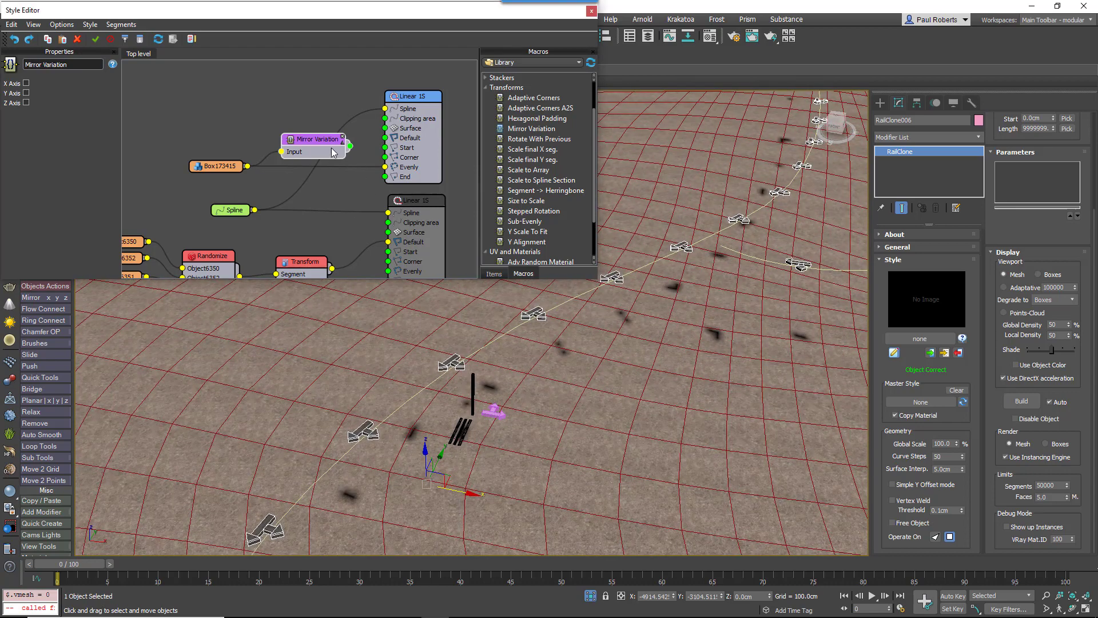
left_click_drag(350, 146, 385, 166)
left_click_drag(313, 146, 315, 165)
mouse_move(497, 402)
middle_mouse_down()
mouse_move(464, 380)
mouse_move(424, 409)
mouse_move(382, 405)
mouse_move(412, 410)
middle_mouse_up()
left_click_drag(311, 162, 309, 156)
Enable mirroring on the X, Y and Z axes in the Mirror Variation macro.
left_click(26, 83)
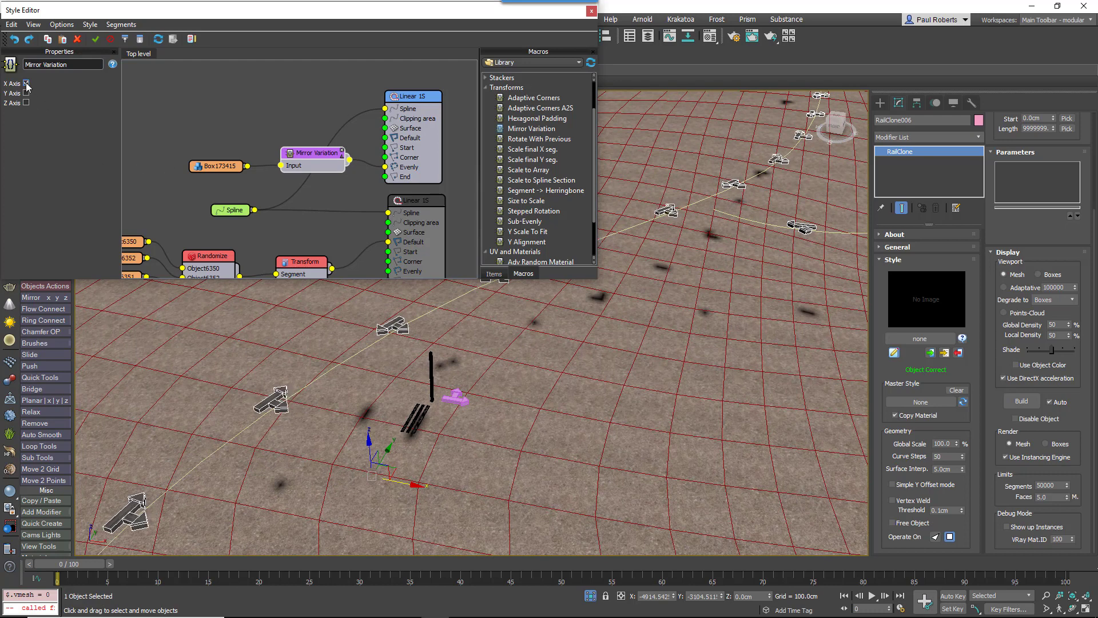
left_click(25, 93)
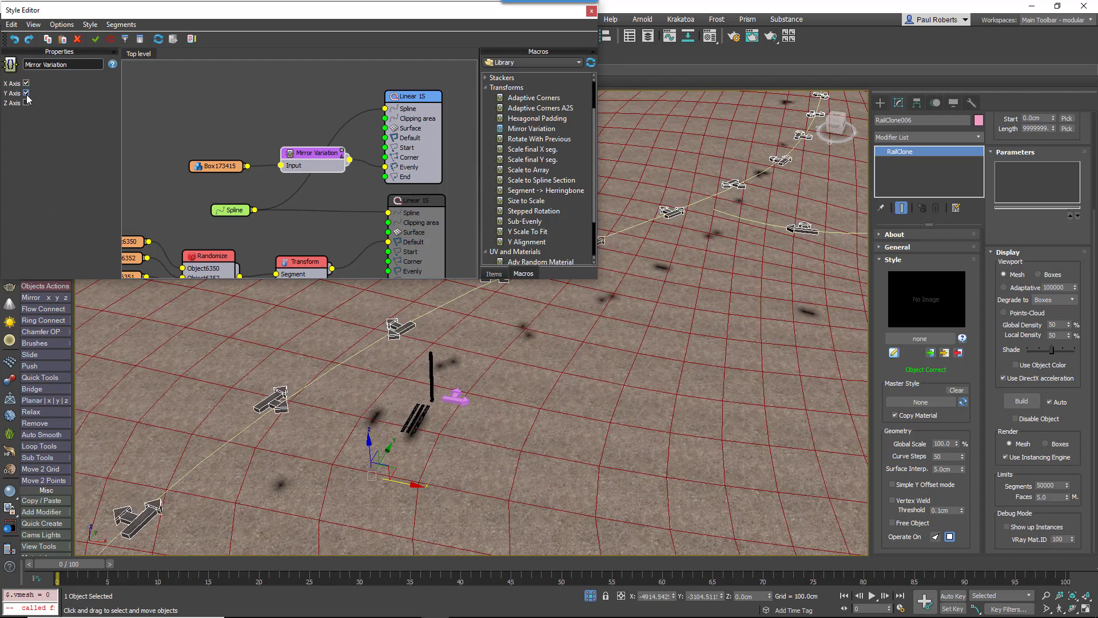
left_click(25, 103)
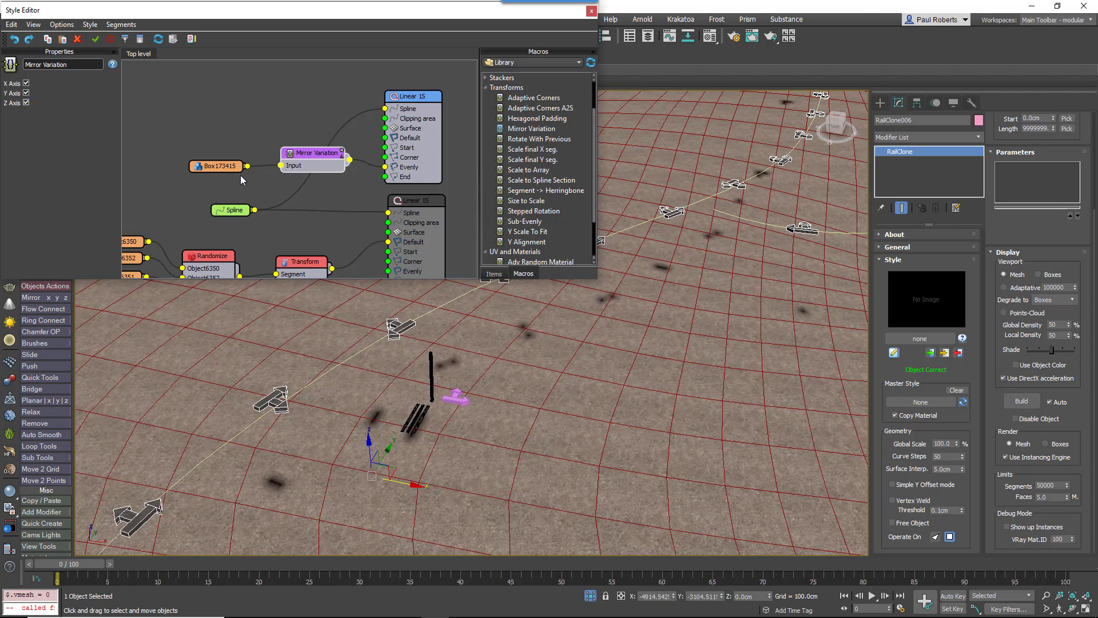
left_click_drag(303, 161, 302, 164)
Replace the evenly spaced segment's source object with the tall vertical post, Box173398.
left_click(225, 167)
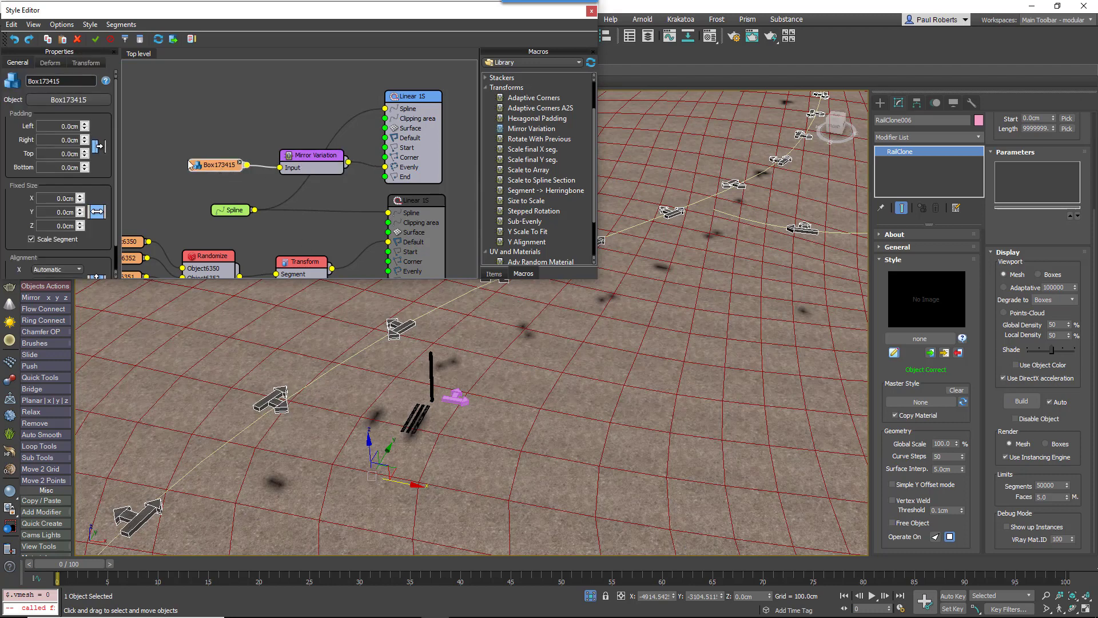
scroll(439, 380, "up", 5)
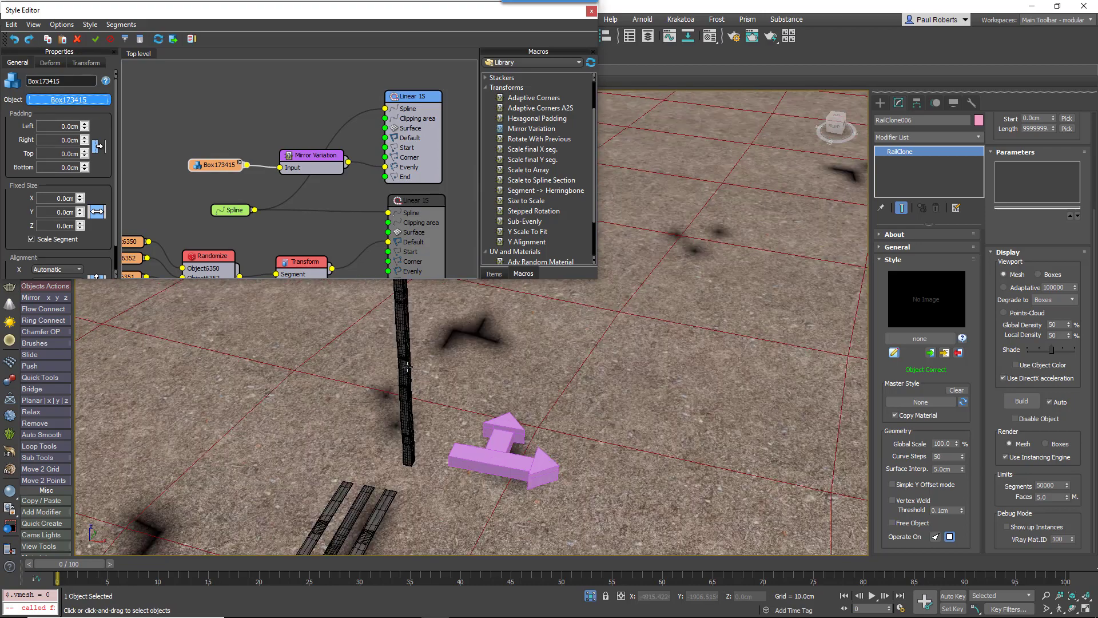
left_click(407, 366)
scroll(422, 395, "down", 10)
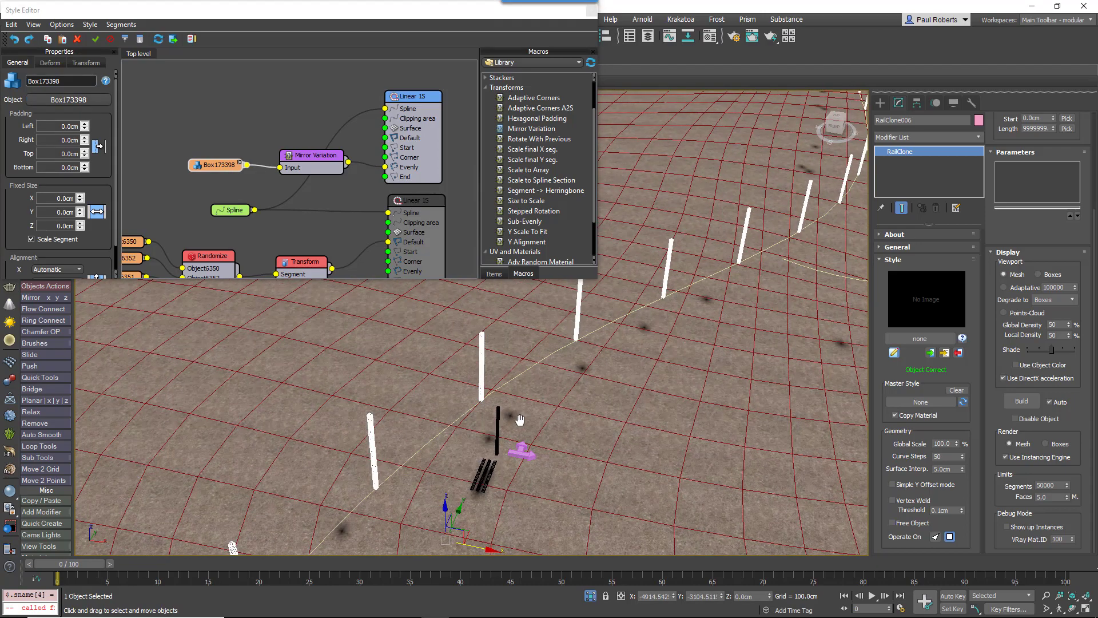
scroll(484, 374, "up", 6)
scroll(479, 369, "down", 6)
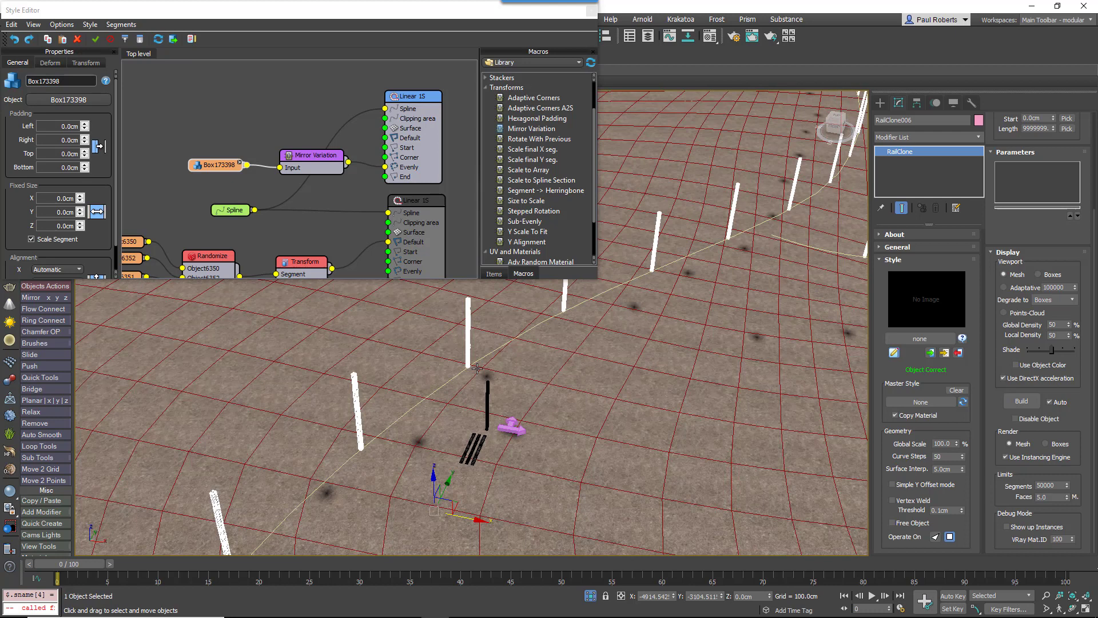
middle_click_drag(479, 367, 482, 374)
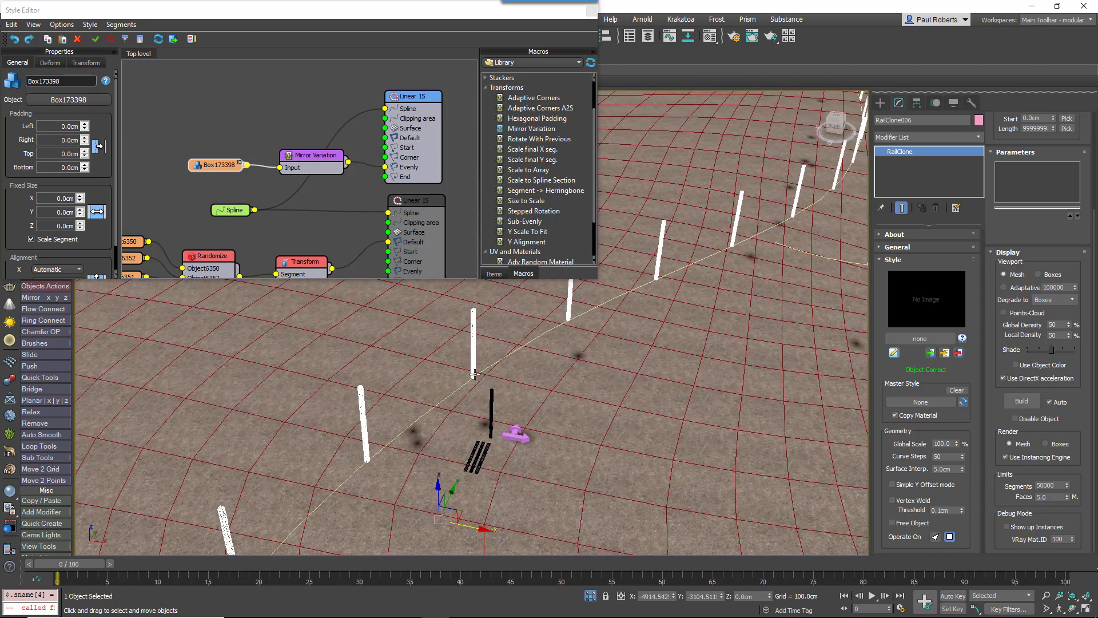
Re-enable the plank generator and set the RailClone viewport display to Boxes.
left_click(411, 98)
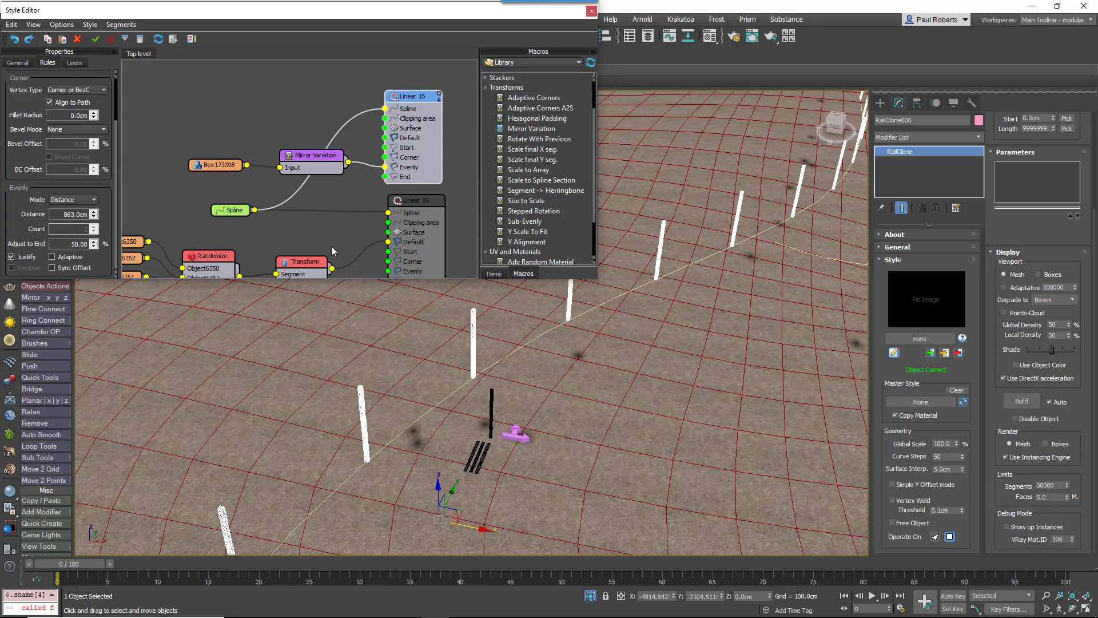
left_click(414, 202)
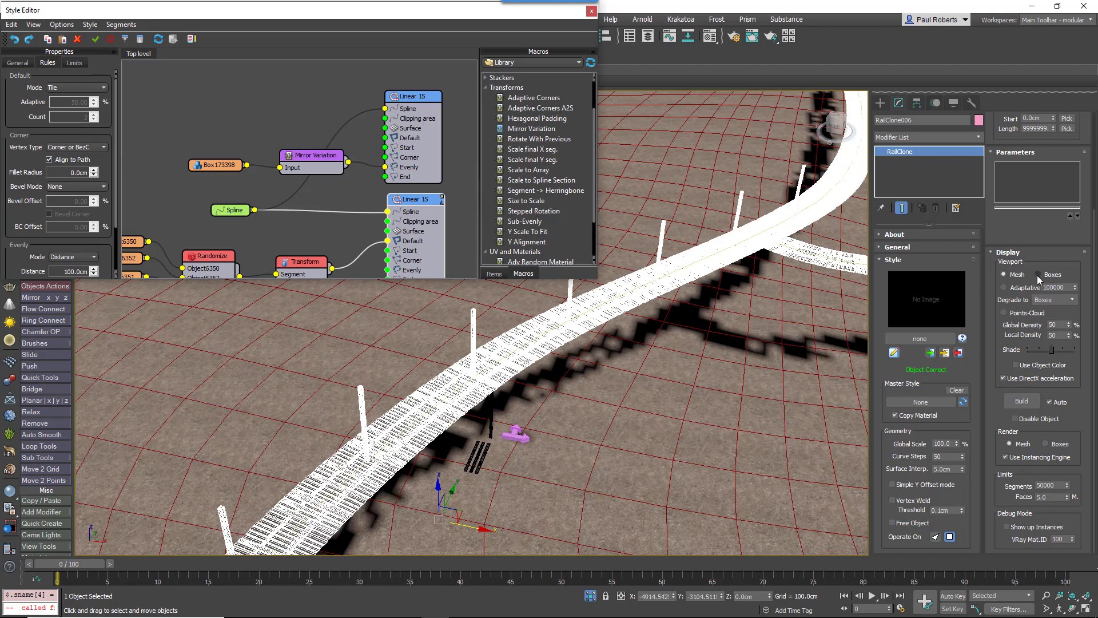
left_click(1038, 275)
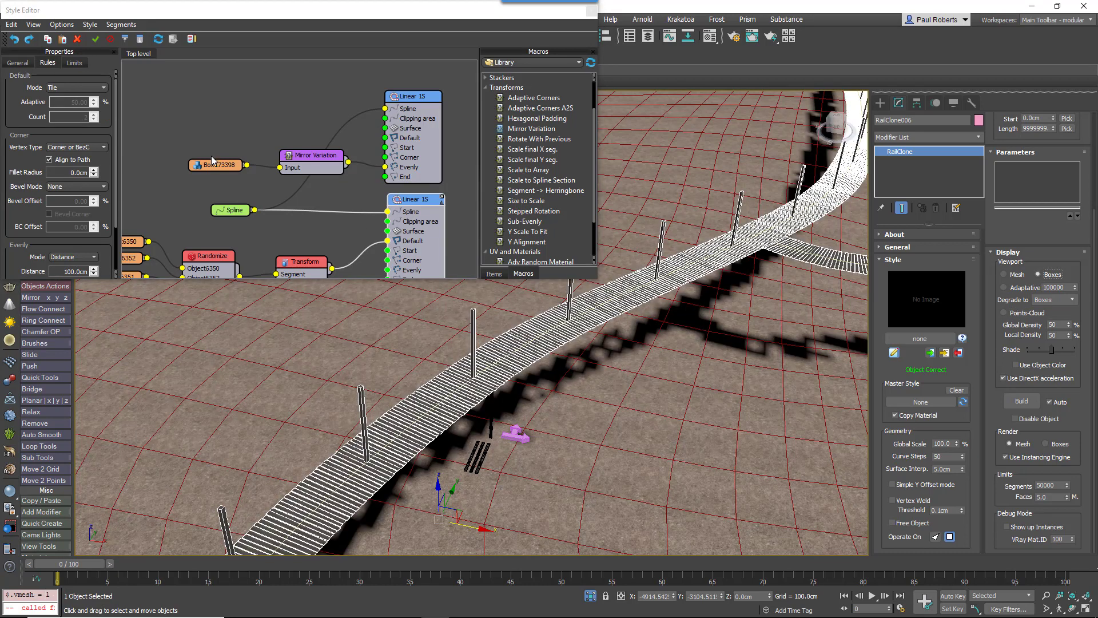
left_click(18, 63)
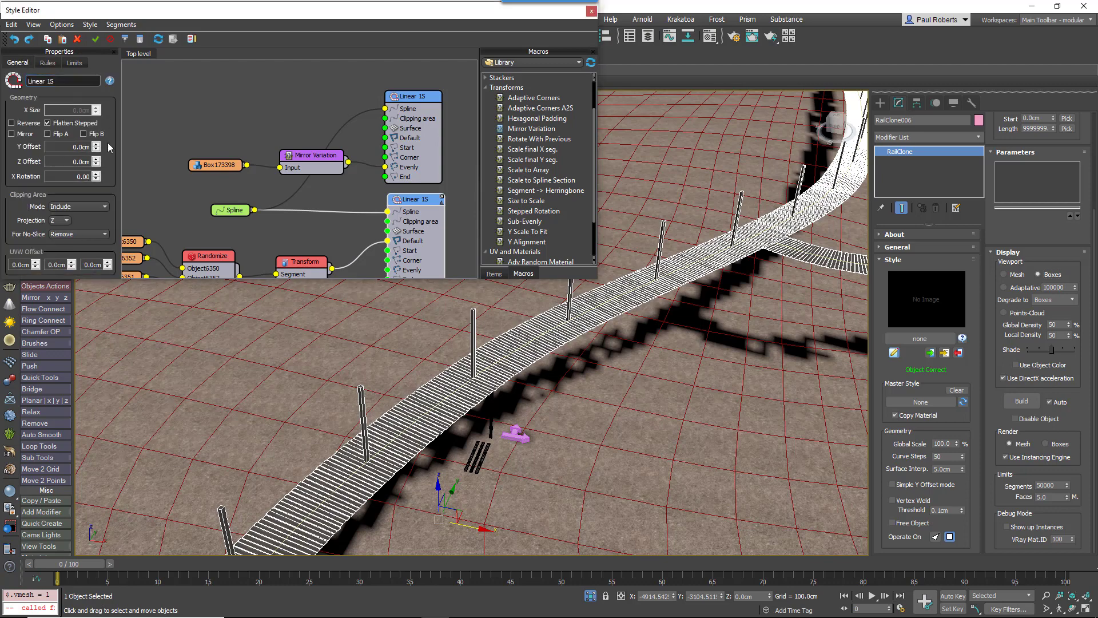
left_click_drag(98, 148, 1, 150)
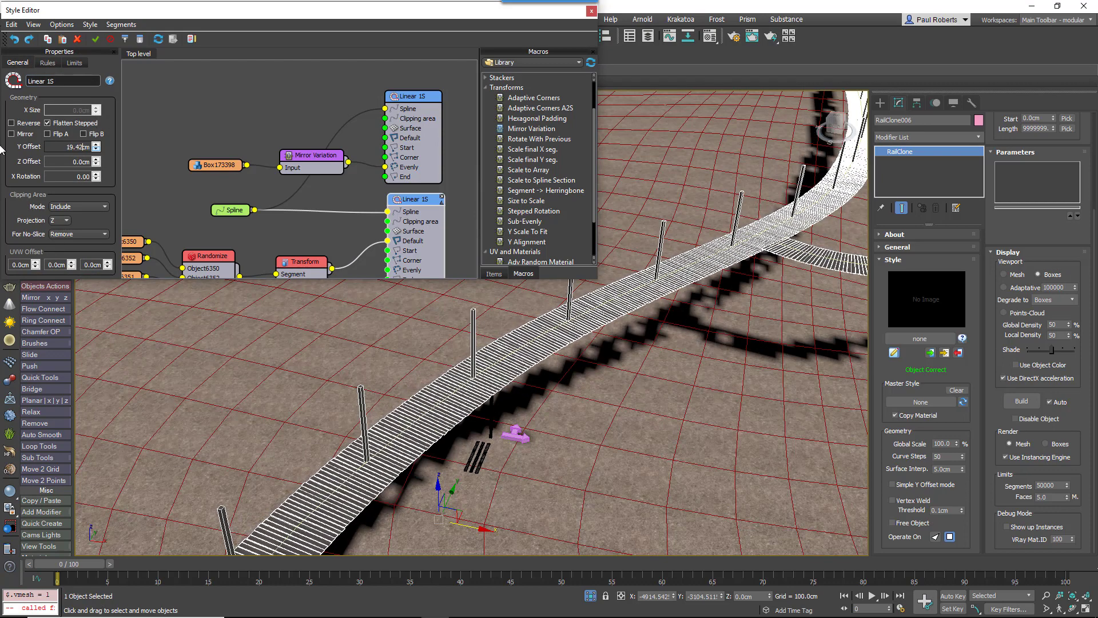
right_click(96, 147)
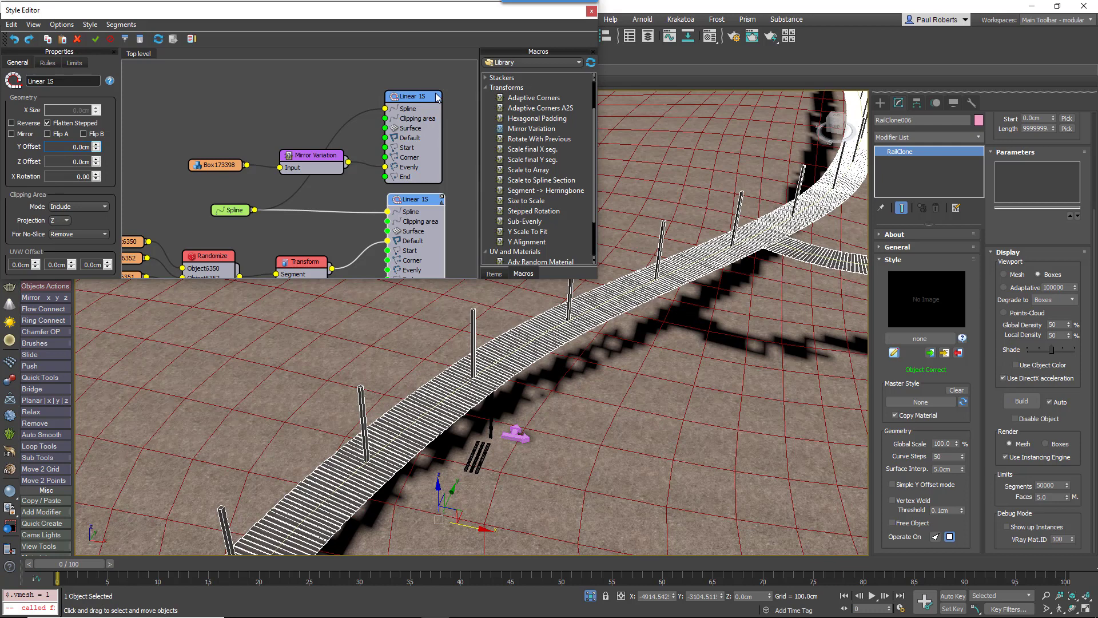
Set the post generator's Y Offset to about 187 cm and connect the Mirror Variation output to its Start and End inputs.
left_click_drag(438, 97, 435, 96)
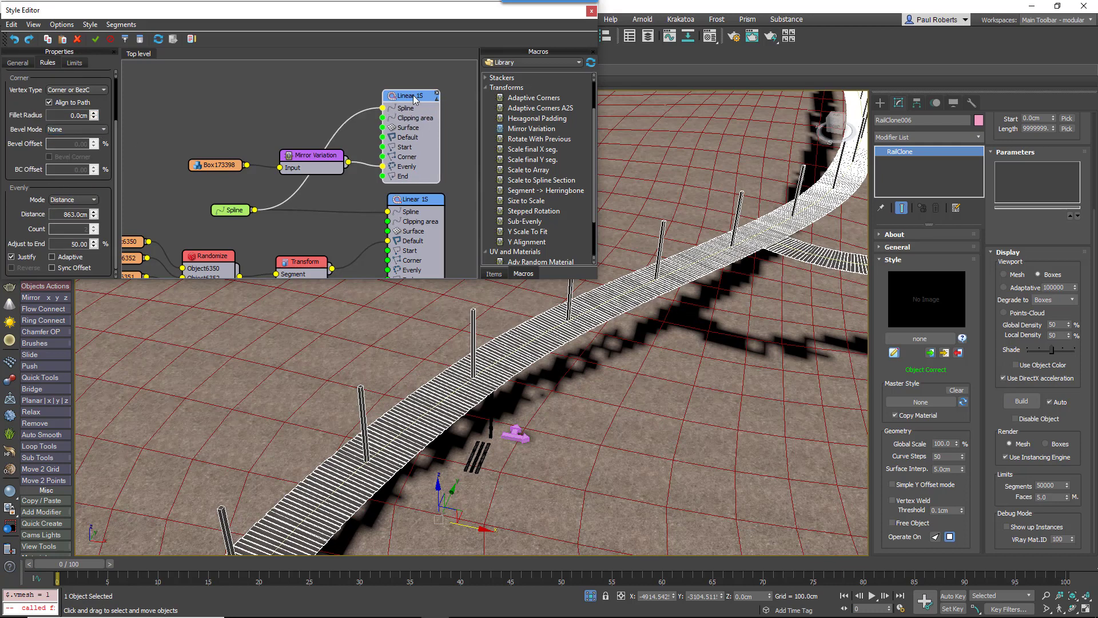
left_click(17, 63)
left_click_drag(96, 148, 110, 83)
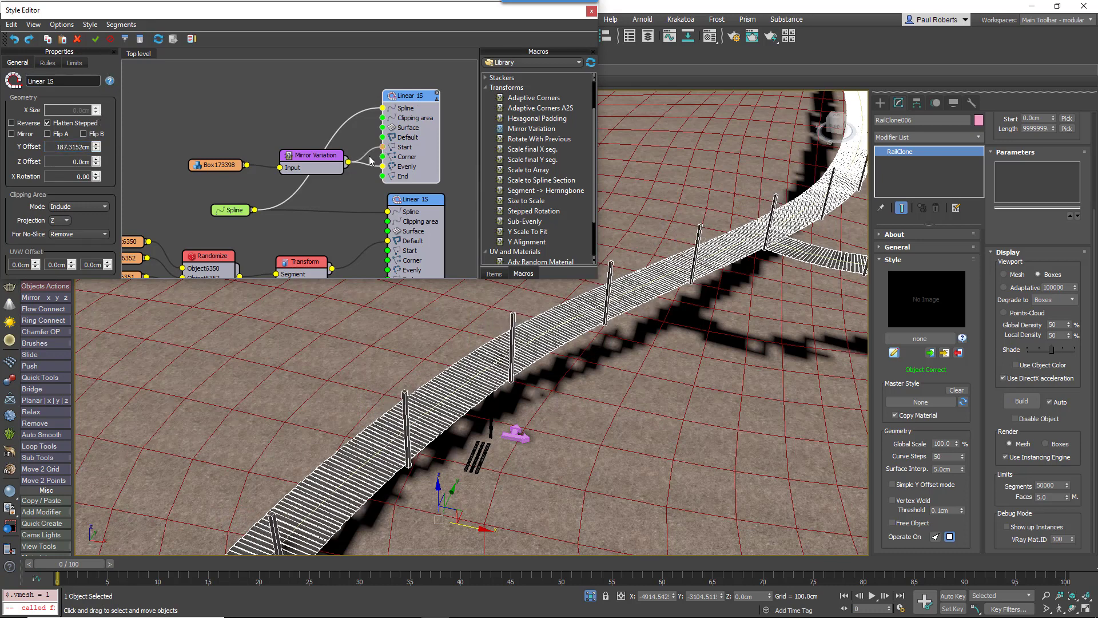
left_click_drag(348, 162, 383, 177)
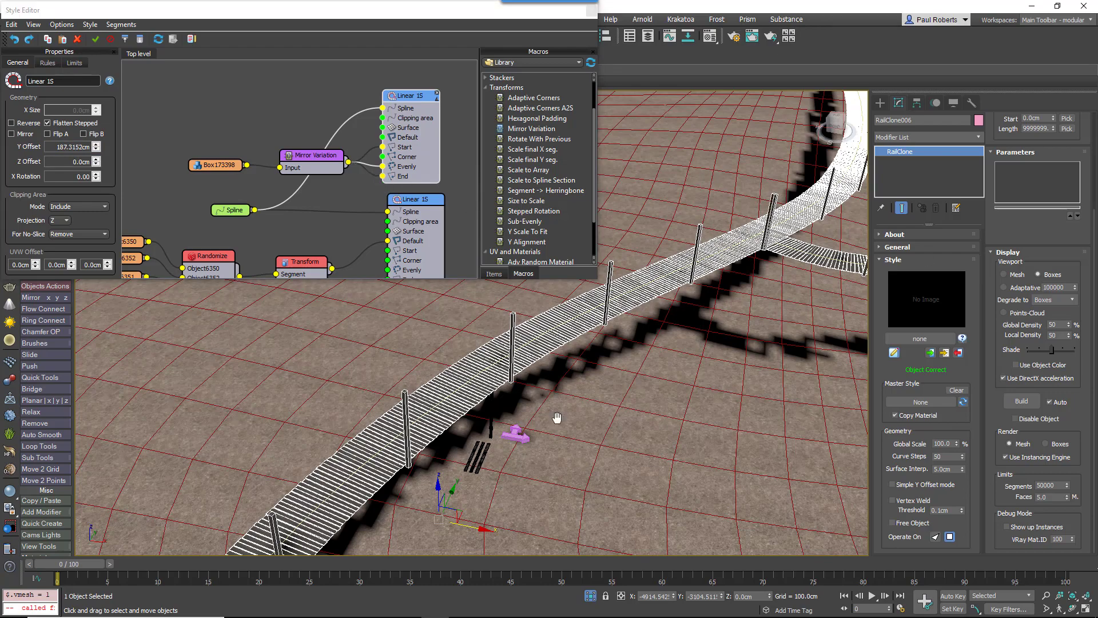
Set the post generator's Y Offset to about 176 cm and enable its Mirror option to place posts along both dock edges.
scroll(407, 468, "up", 5)
left_click_drag(97, 148, 114, 149)
scroll(510, 356, "down", 5)
scroll(510, 357, "down", 4)
middle_click_drag(510, 356, 457, 394)
scroll(456, 397, "up", 3)
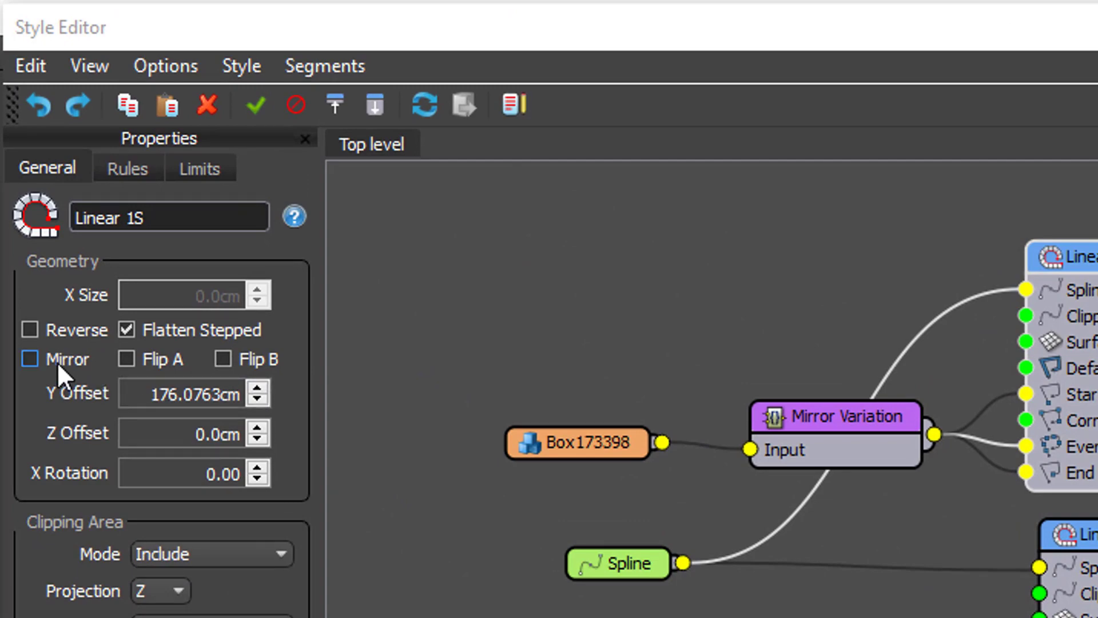
left_click(57, 361)
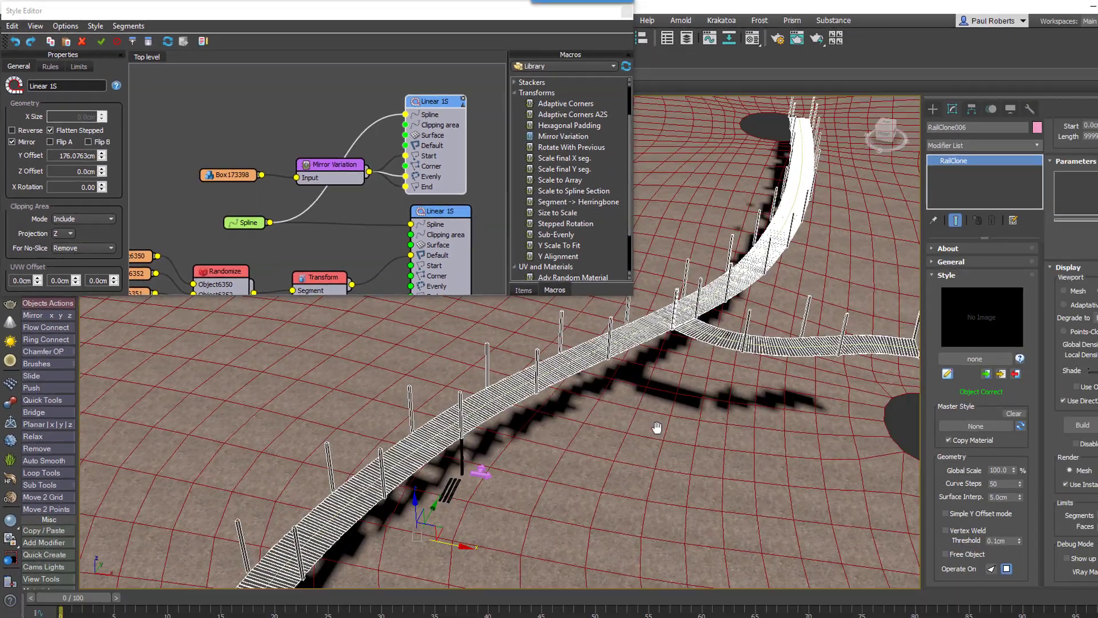
middle_click_drag(658, 426, 690, 401)
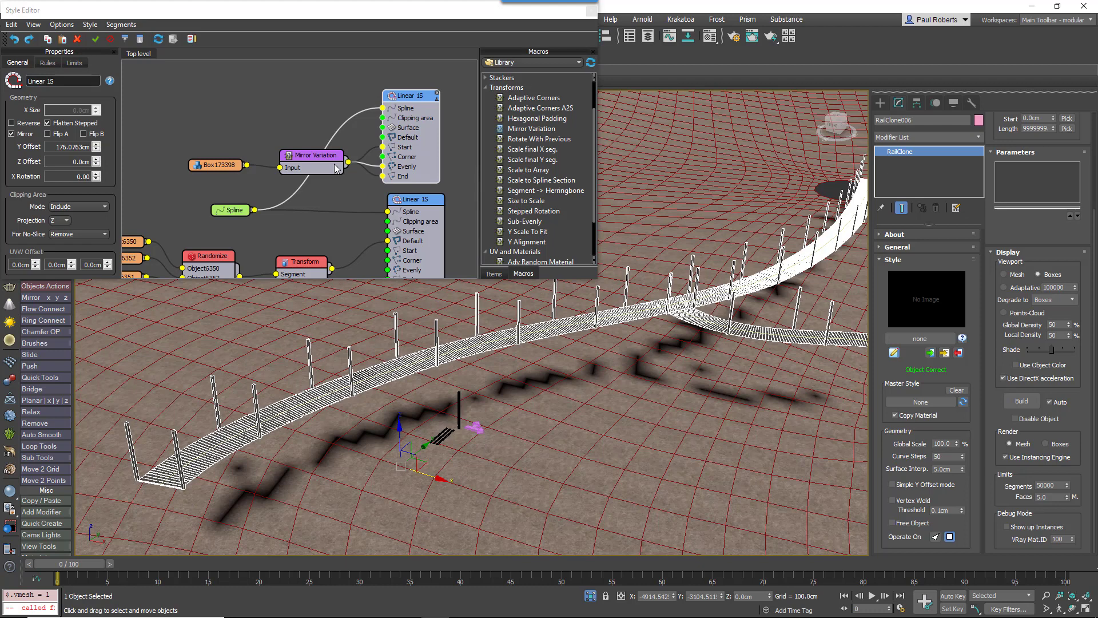
Add a Surface node feeding the Surface inputs of both generators and assign the ground object Plane001 to it.
left_click(496, 275)
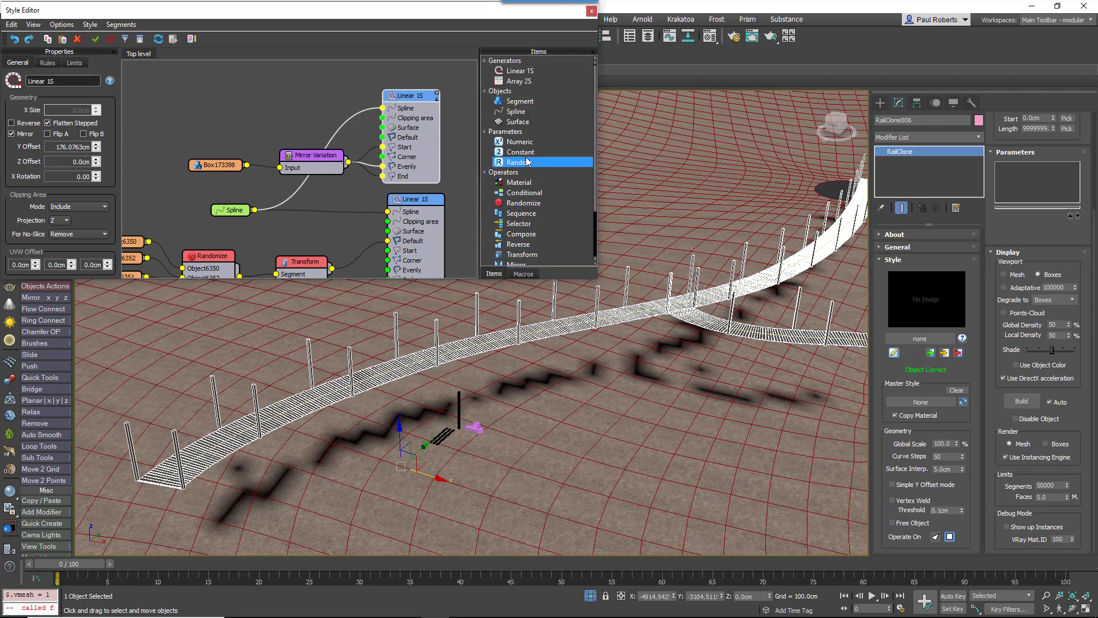
left_click_drag(526, 122, 383, 127)
left_click_drag(275, 115, 388, 231)
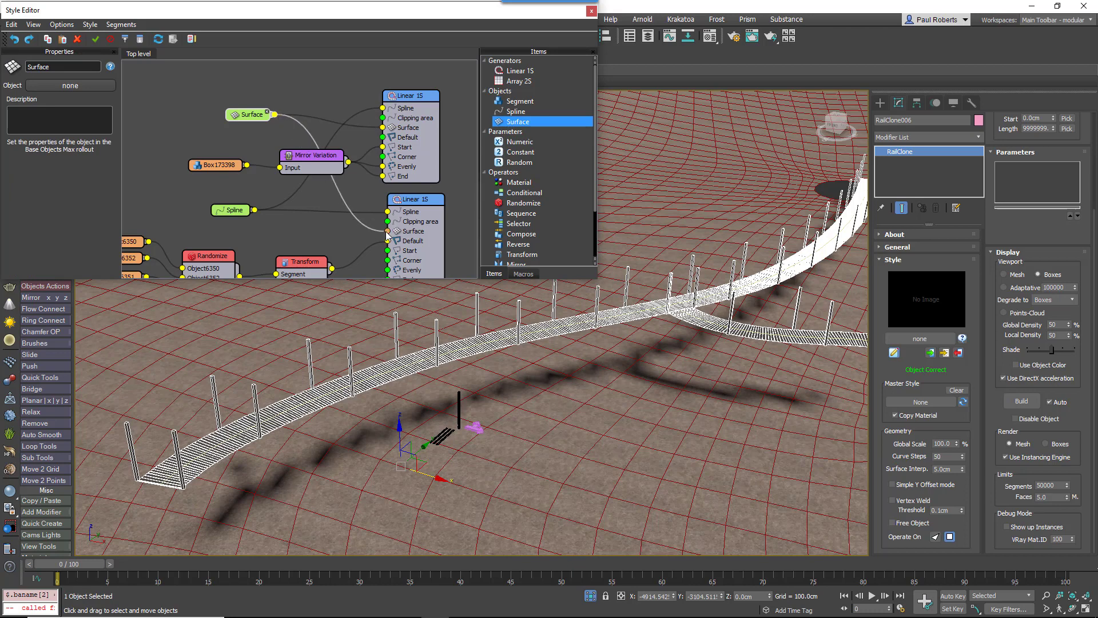
left_click(70, 86)
left_click(543, 477)
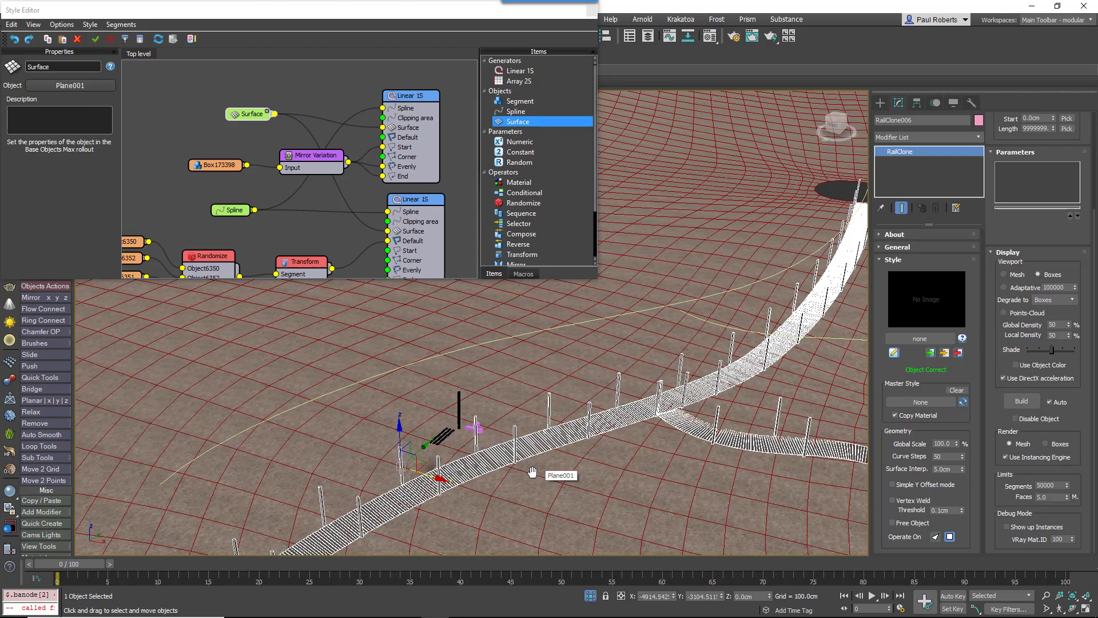
mouse_move(544, 475)
middle_mouse_down()
mouse_move(547, 390)
mouse_move(603, 353)
middle_mouse_up()
scroll(320, 491, "up", 3)
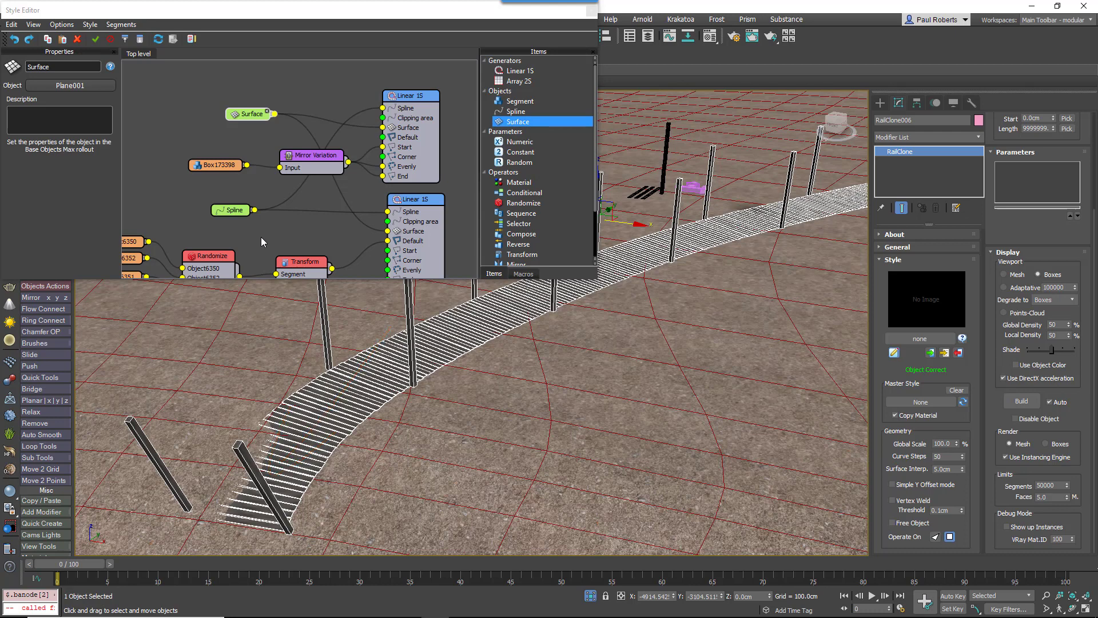
Set the deform mode of the Box173398 post segment to Stepped.
left_click(226, 166)
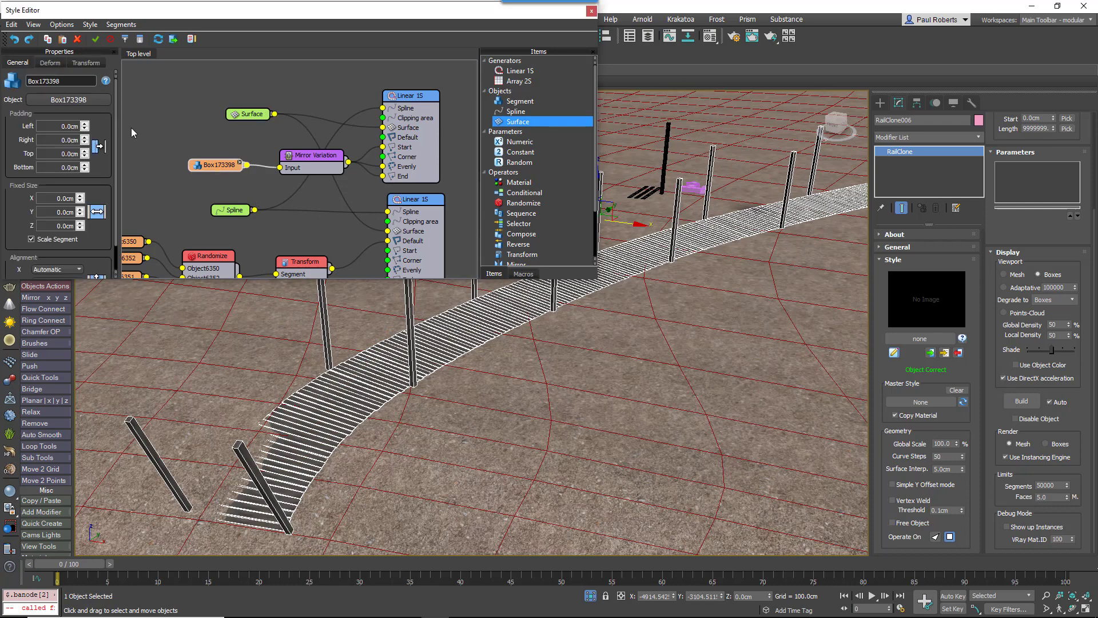
left_click(51, 63)
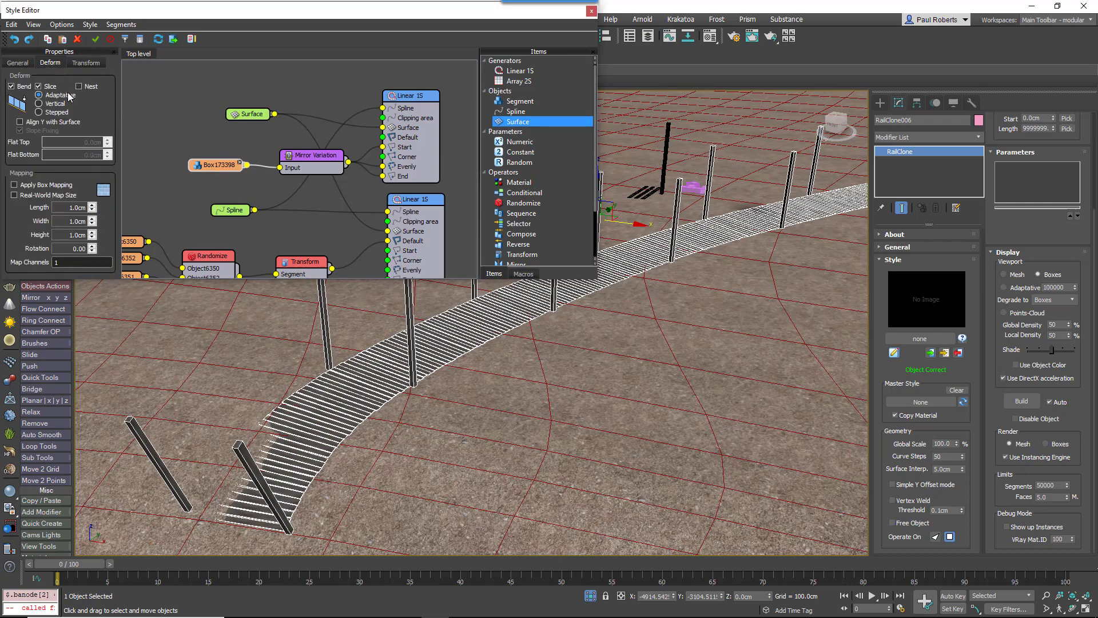
left_click(39, 112)
middle_click_drag(735, 366, 502, 466)
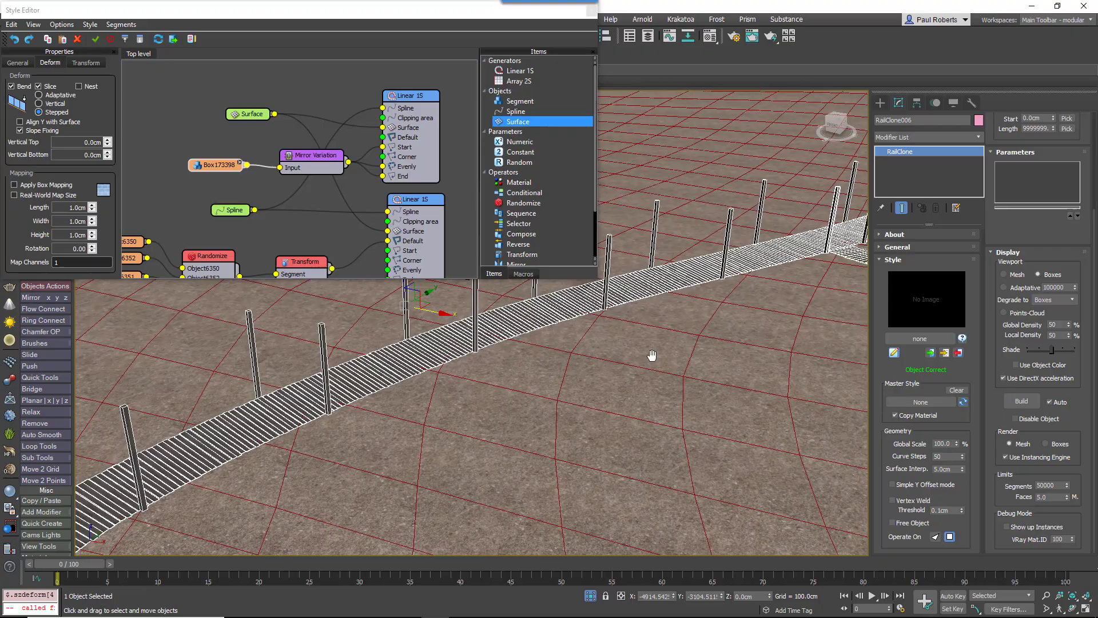
middle_click_drag(651, 355, 394, 417)
middle_click_drag(658, 408, 976, 305)
middle_click_drag(560, 383, 629, 329)
Raise the plank generator's Z Offset to about 15.63 cm.
middle_click_drag(419, 228, 406, 135)
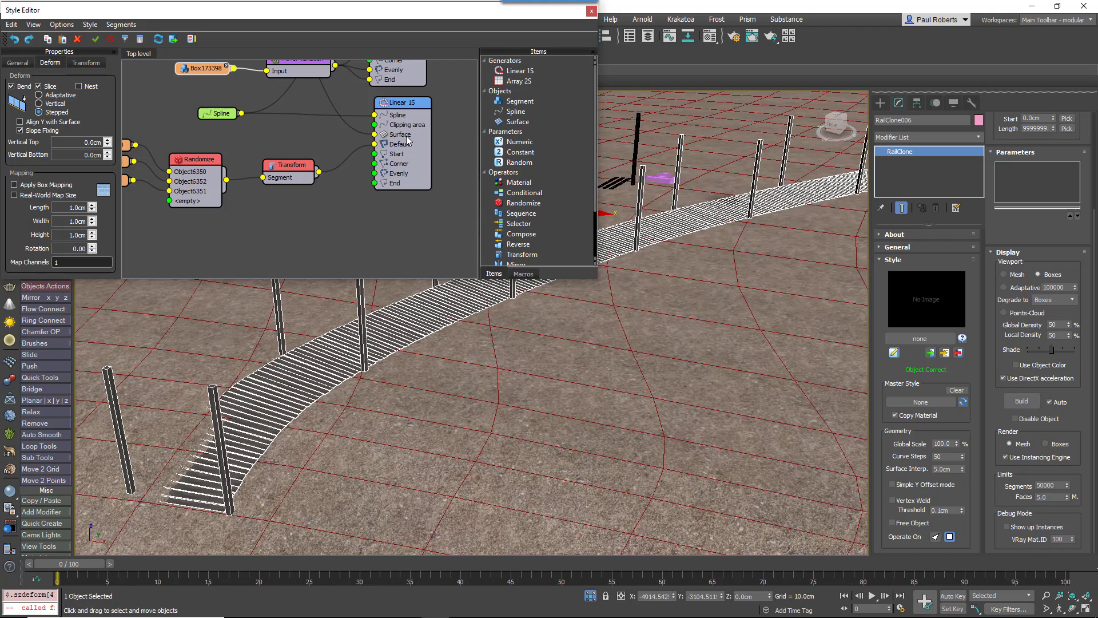
left_click(406, 136)
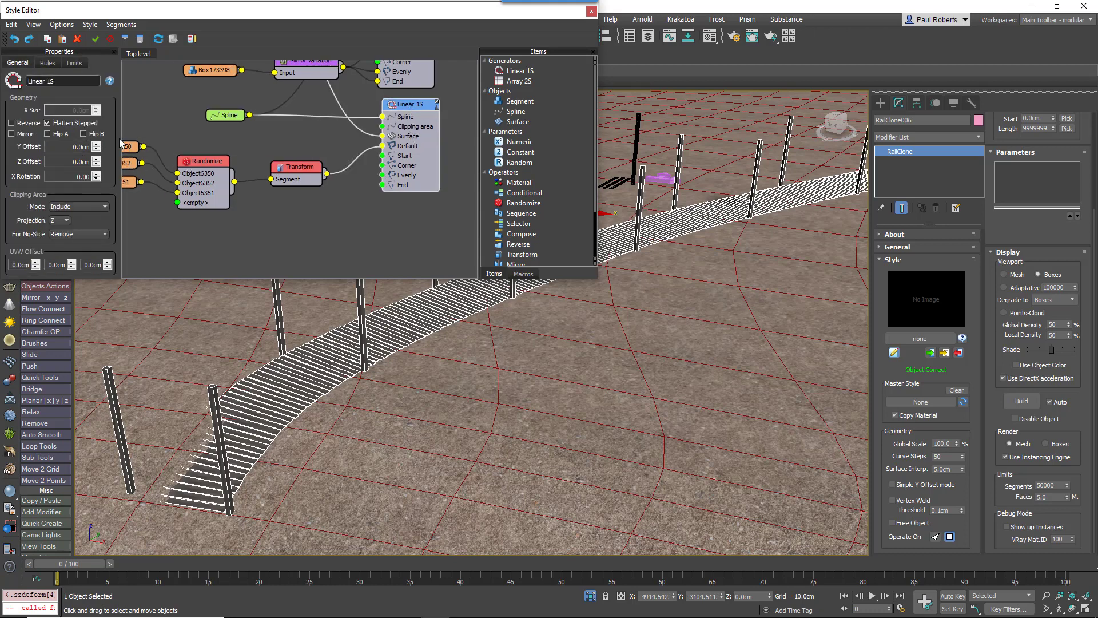
left_click_drag(95, 160, 461, 105)
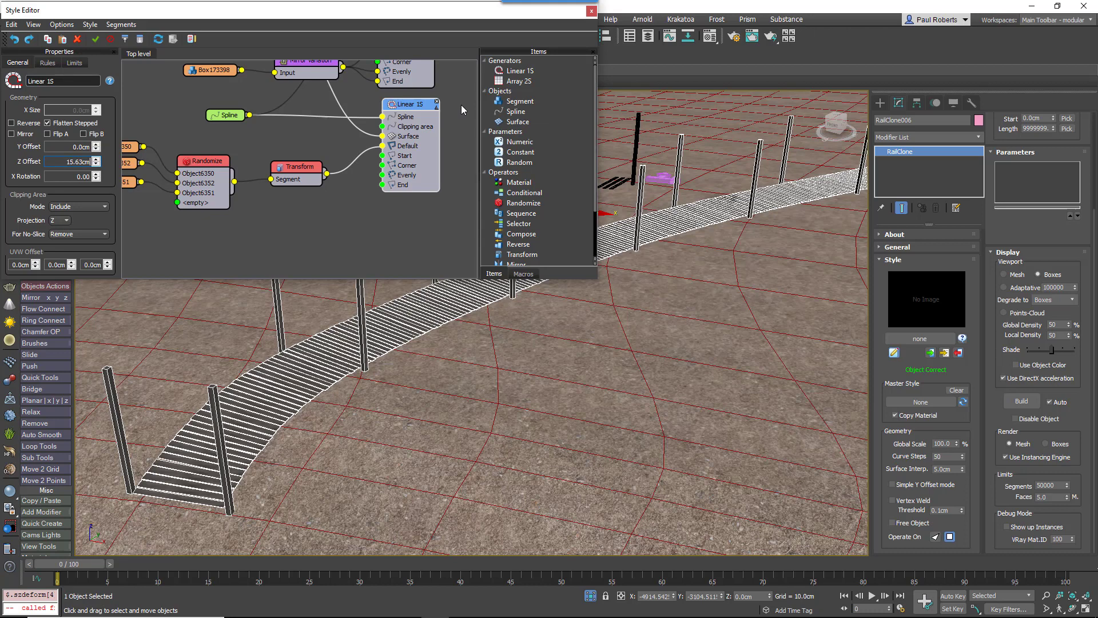
Export the Z Offset geometry parameter of the plank generator as a node input.
middle_click_drag(405, 107, 400, 137)
right_click(400, 137)
left_click(445, 256)
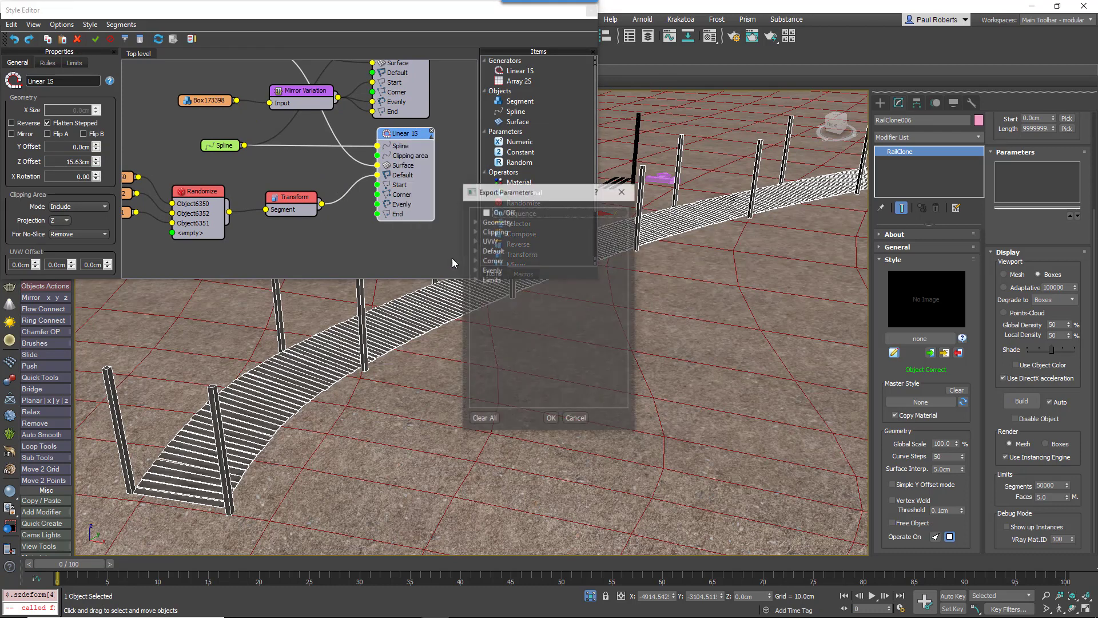
left_click(475, 221)
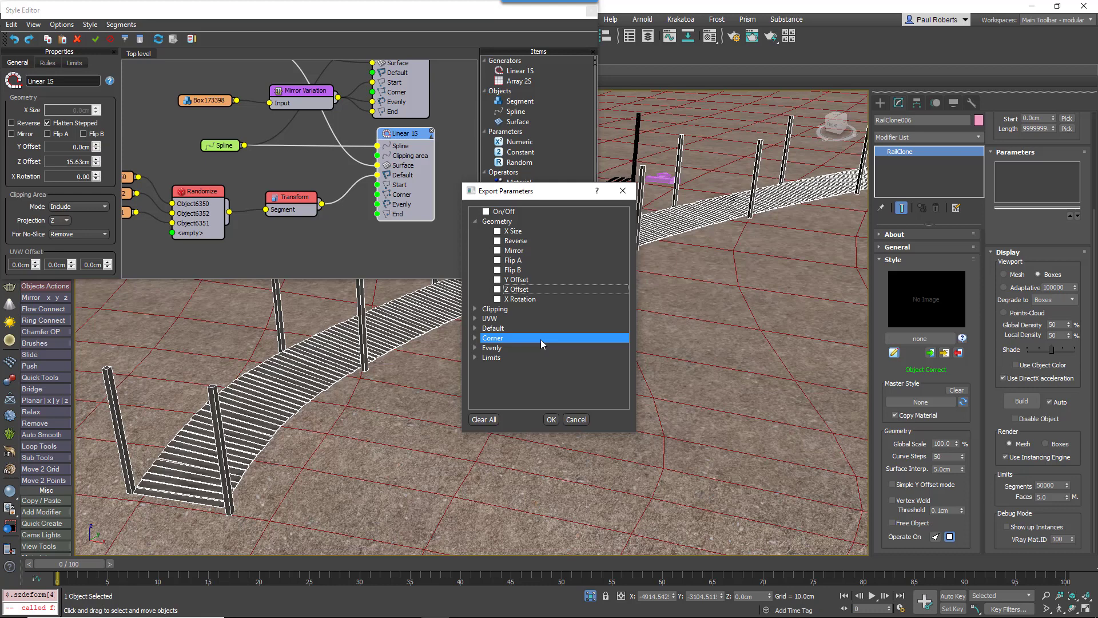
left_click(501, 291)
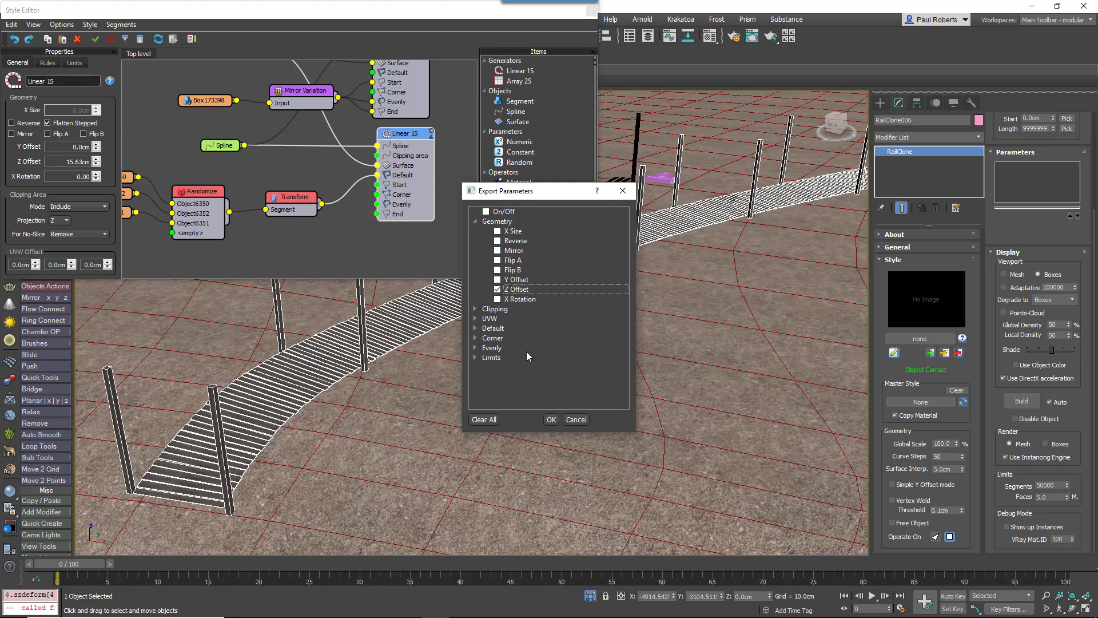
left_click(550, 420)
Feed the plank generator's Z Offset input from a Numeric parameter in Scene Units and set its value to about 64.41 cm.
left_click_drag(520, 142, 378, 227)
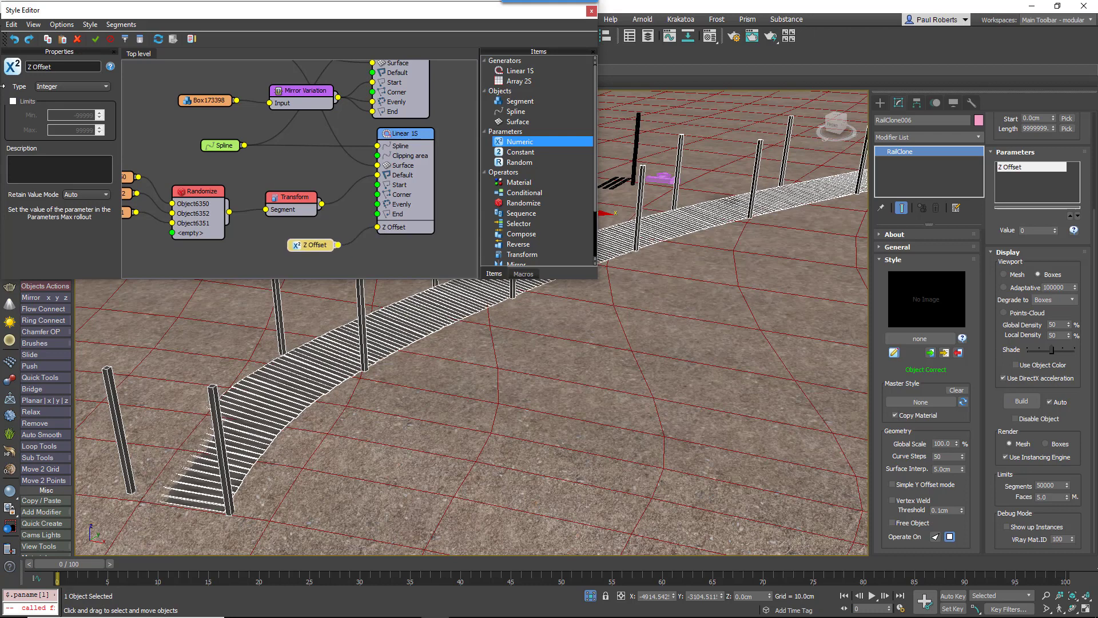
left_click(71, 86)
left_click(68, 119)
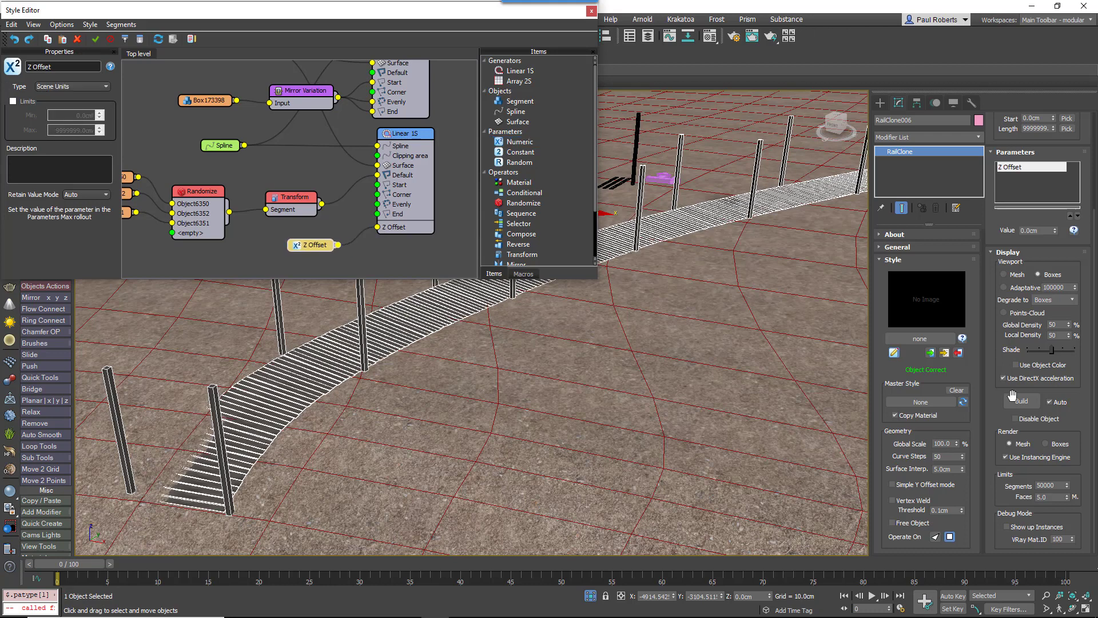
left_click_drag(1000, 222, 571, 254)
Export the Evenly Distance parameter of the post generator as a node input.
middle_click_drag(322, 120, 281, 175)
scroll(311, 151, "down", 2)
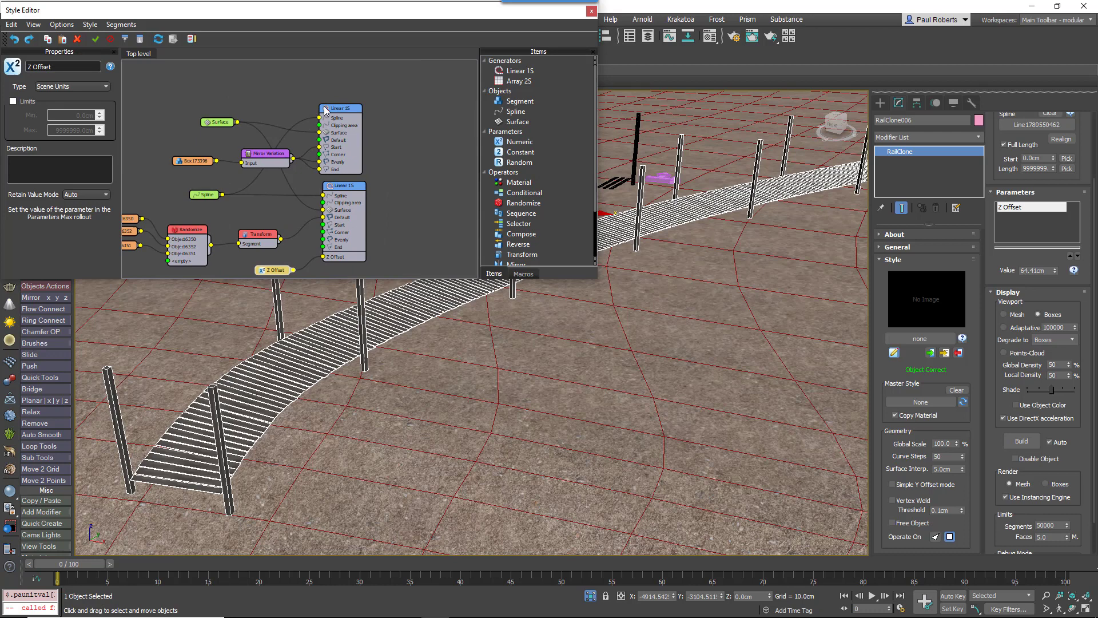
left_click(348, 91)
right_click(350, 93)
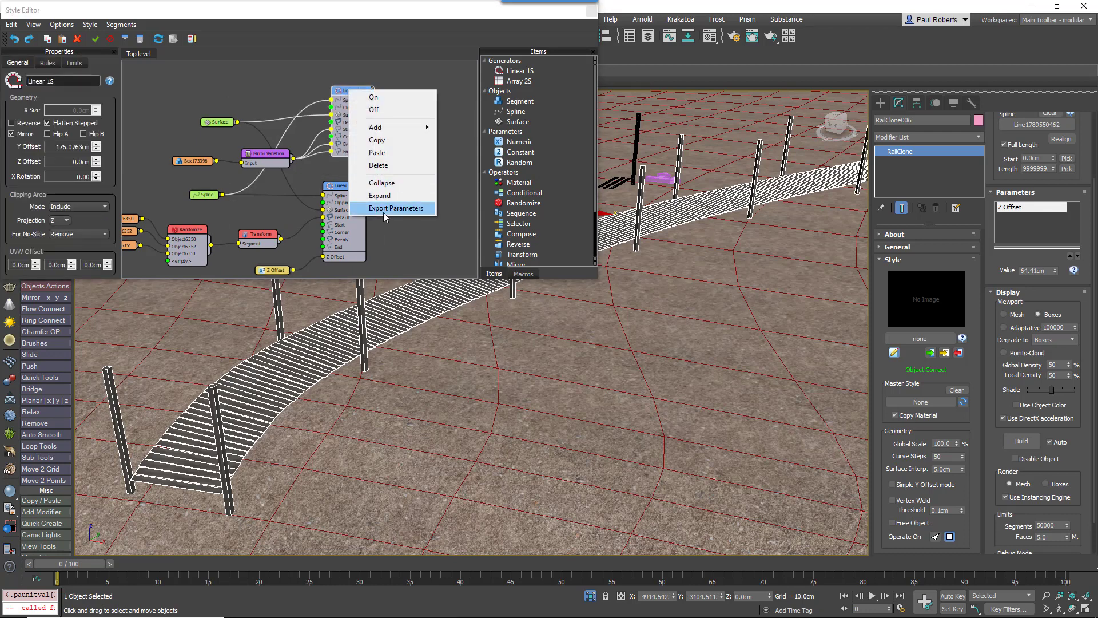
left_click(383, 209)
left_click(488, 241)
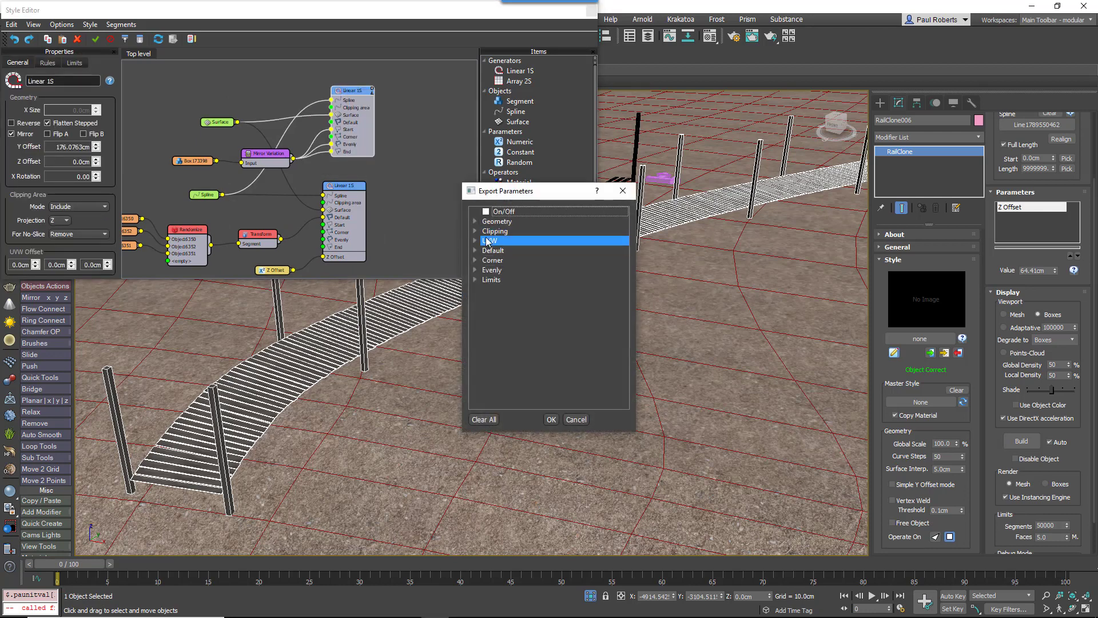
left_click(476, 270)
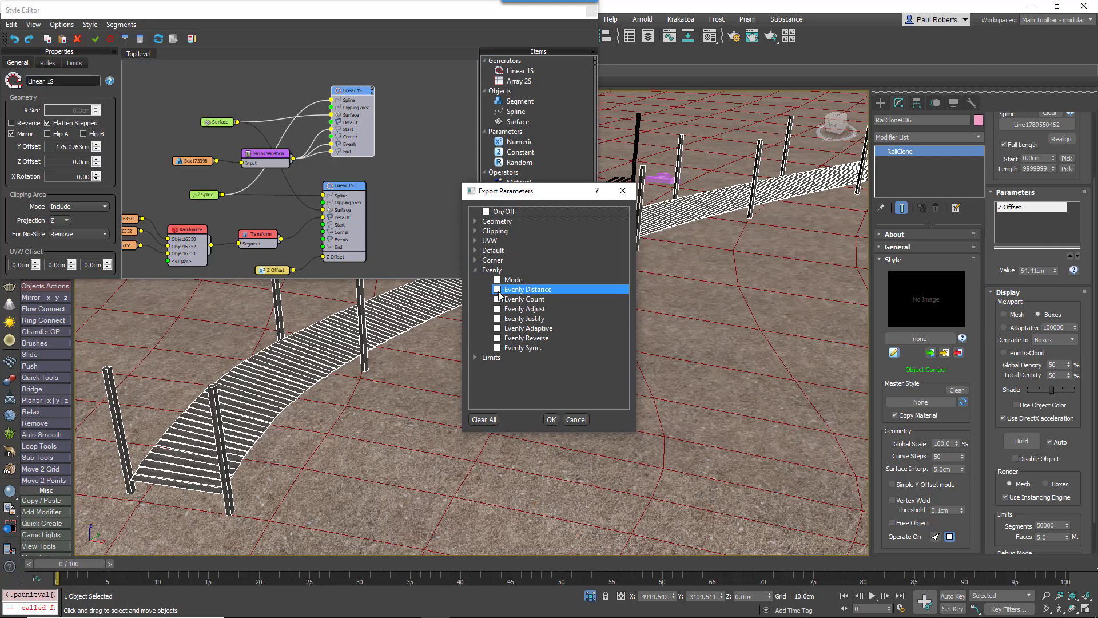
left_click(497, 290)
left_click(550, 419)
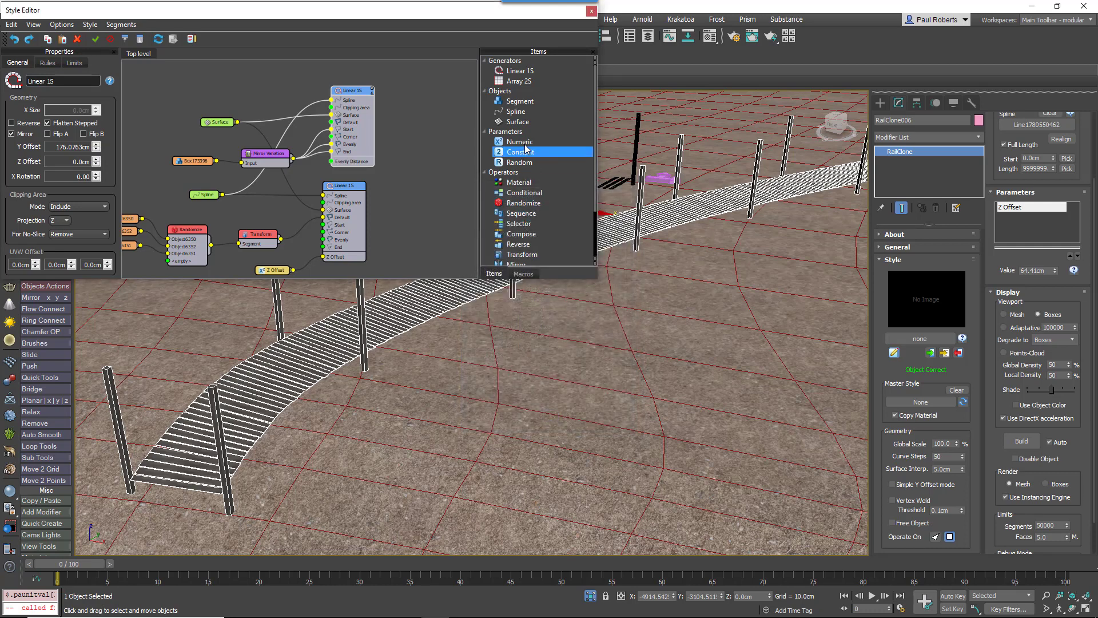
Connect a Numeric parameter to the post generator's Evenly Distance input and set its type to Scene Units.
left_click_drag(520, 142, 331, 162)
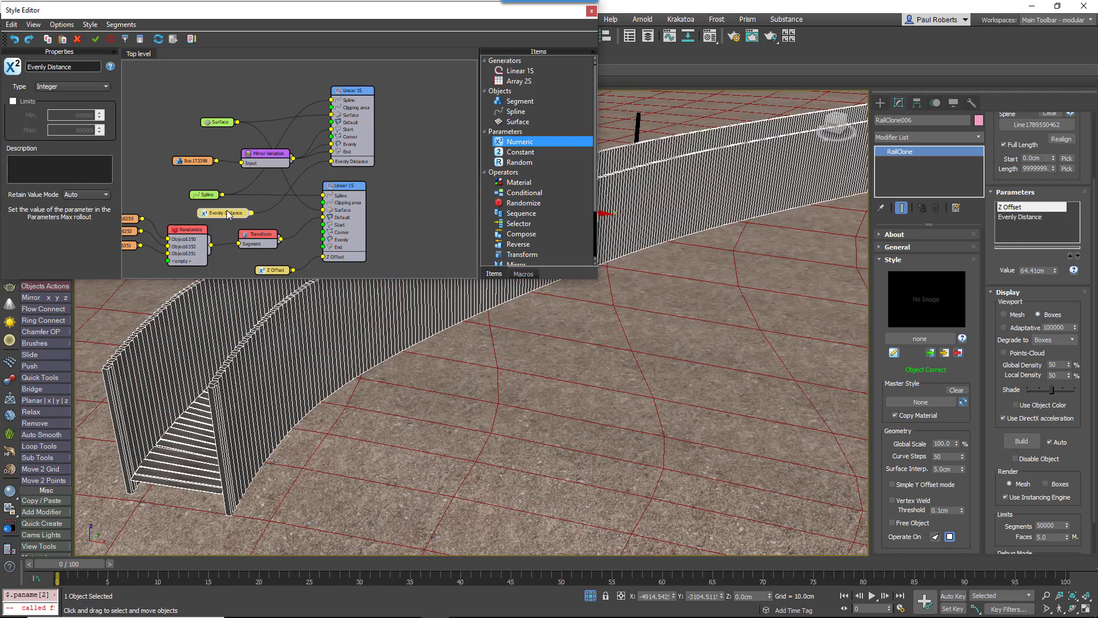
left_click(84, 86)
left_click(63, 115)
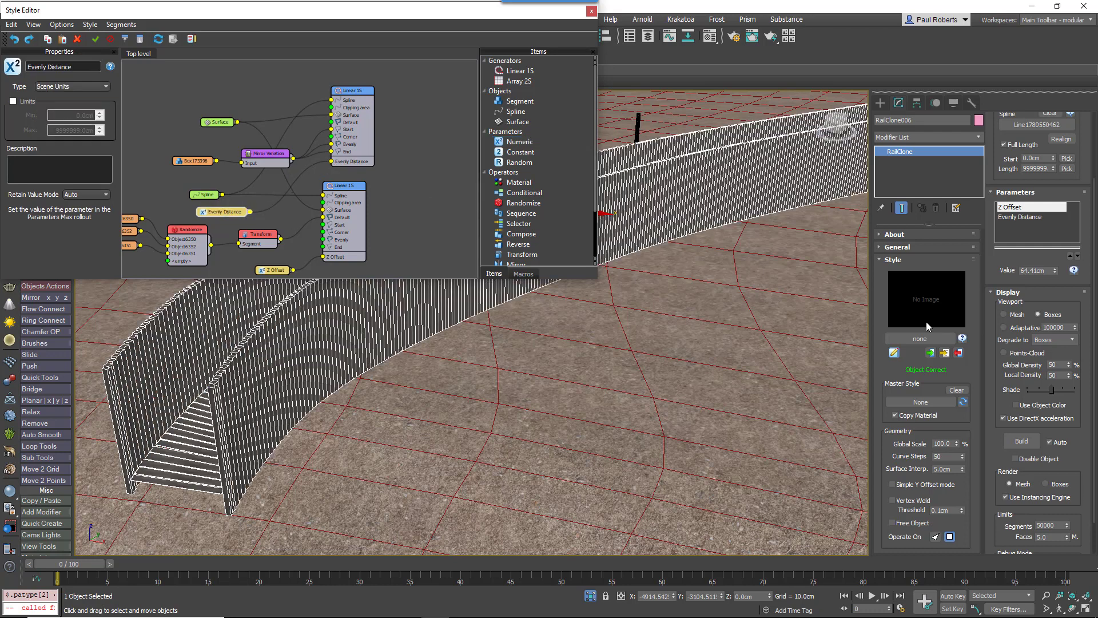
Set the Evenly Distance parameter of the RailClone object to about 458.32 cm.
left_click(1035, 219)
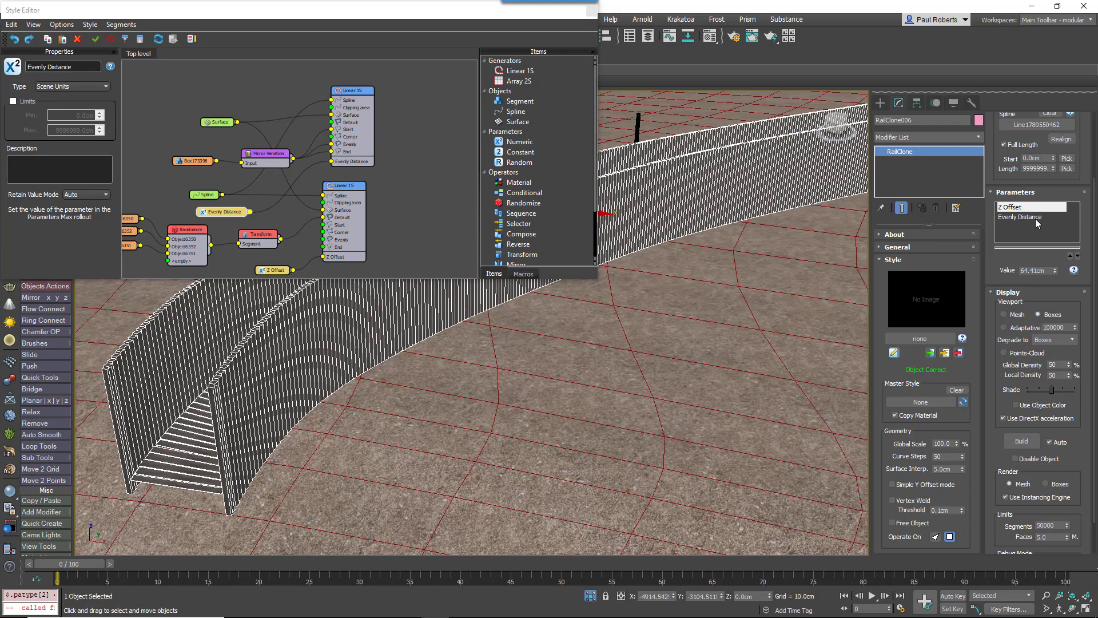
left_click(1035, 219)
left_click_drag(983, 416, 1057, 274)
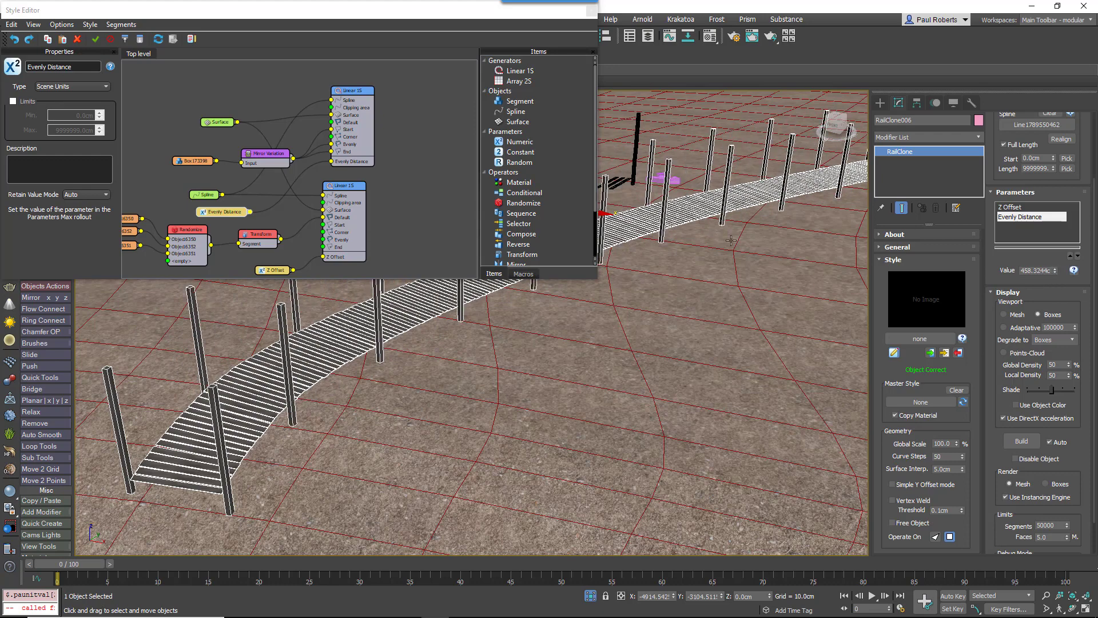
Close the style editor and set the RailClone object's Z Offset parameter to about 65.05 cm.
left_click(592, 10)
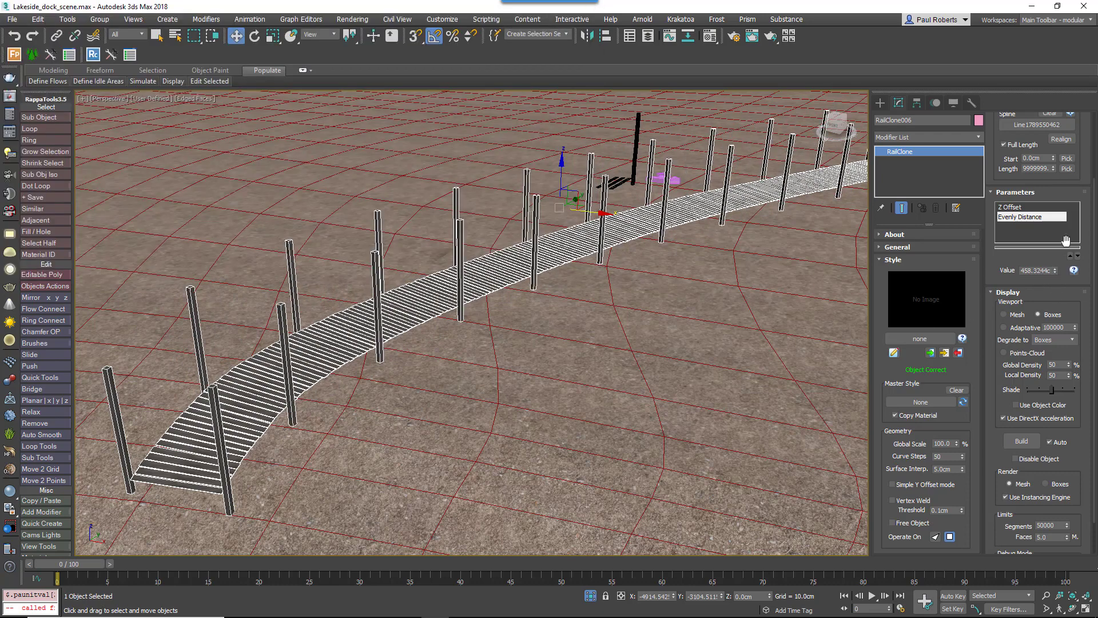
left_click(1018, 207)
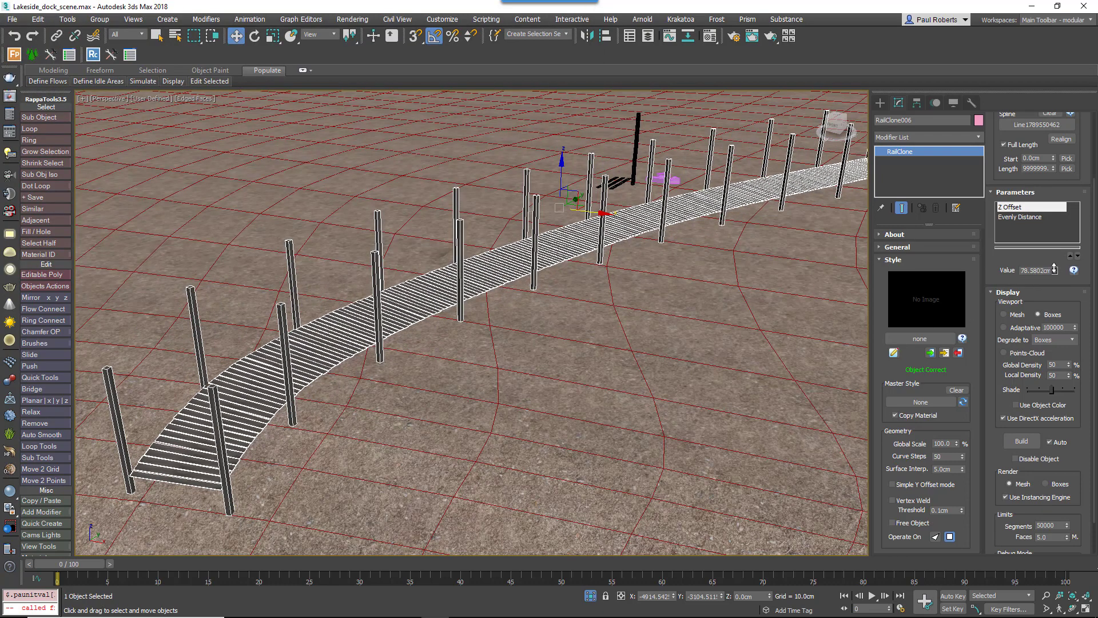
left_click_drag(1054, 270, 1054, 280)
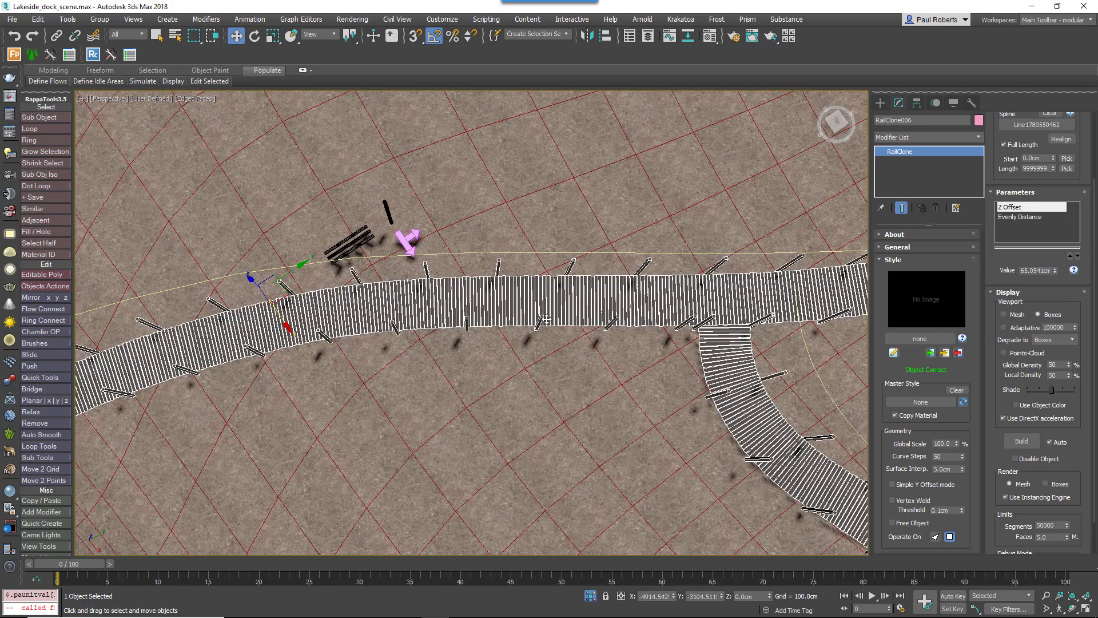
Enable Sync Offset in the Evenly rules of the post generator, comparing the post alignment with the option off and on.
left_click(894, 352)
middle_click_drag(673, 330, 667, 401)
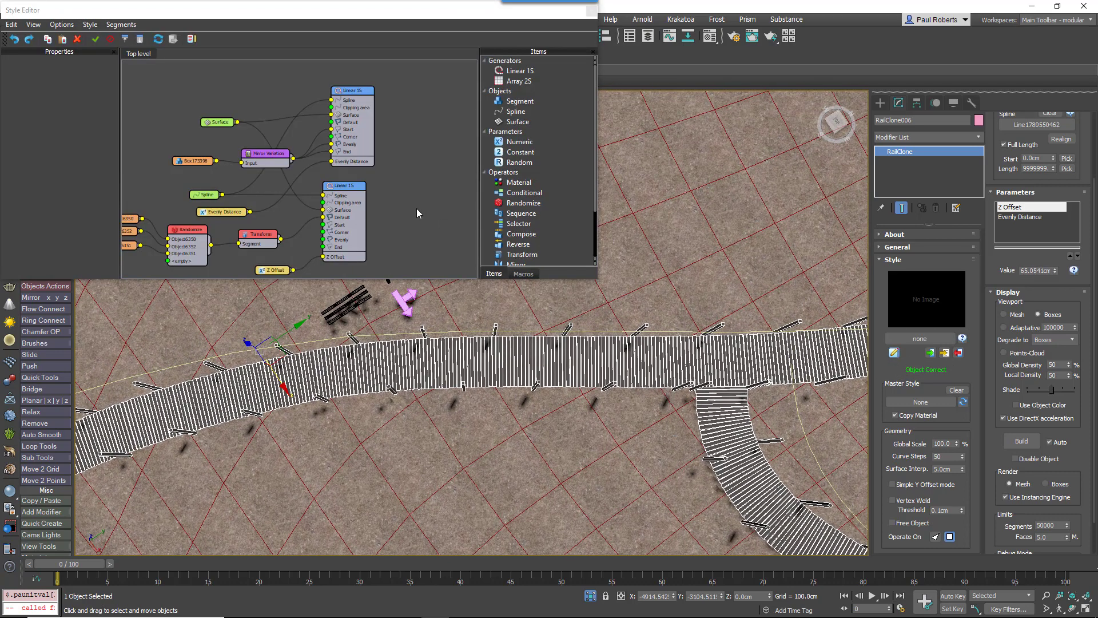
left_click(351, 101)
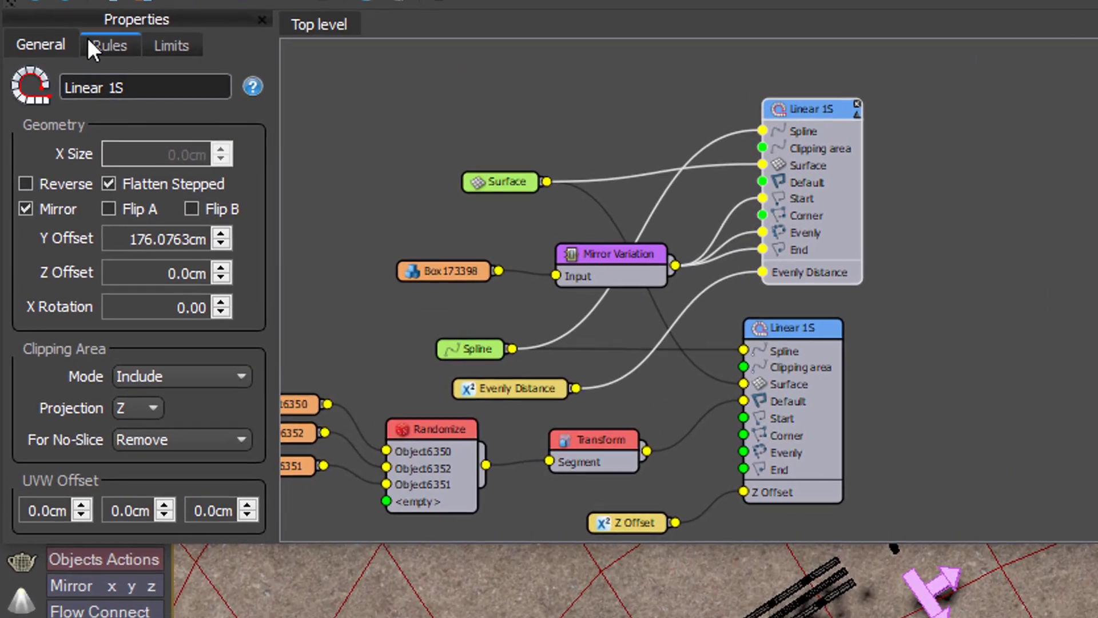
left_click(47, 63)
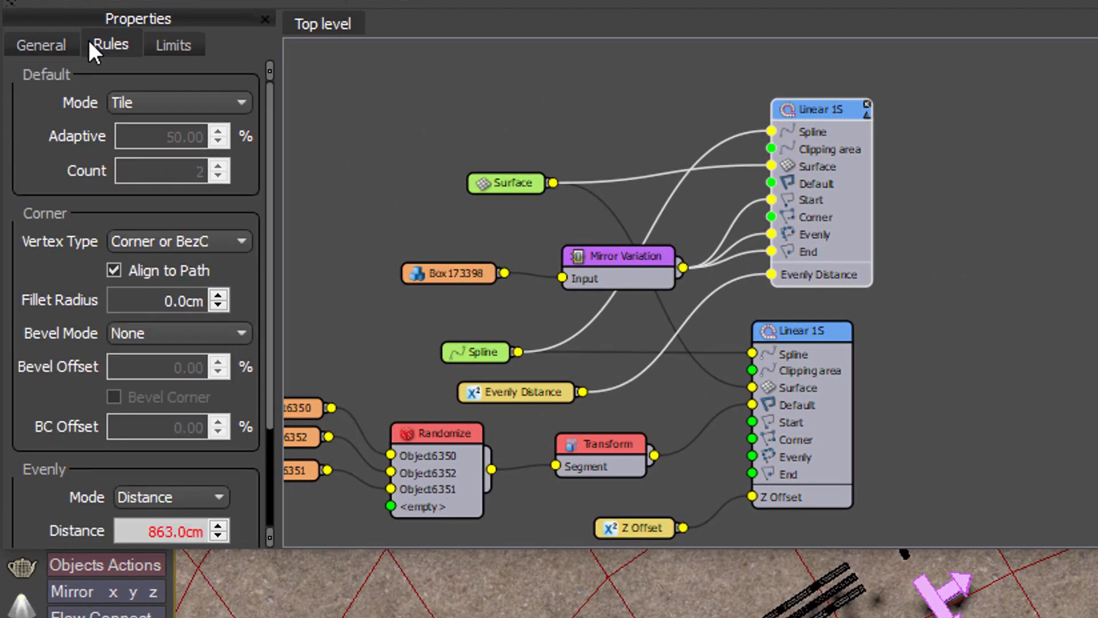
left_click_drag(269, 272, 275, 416)
left_click(182, 523)
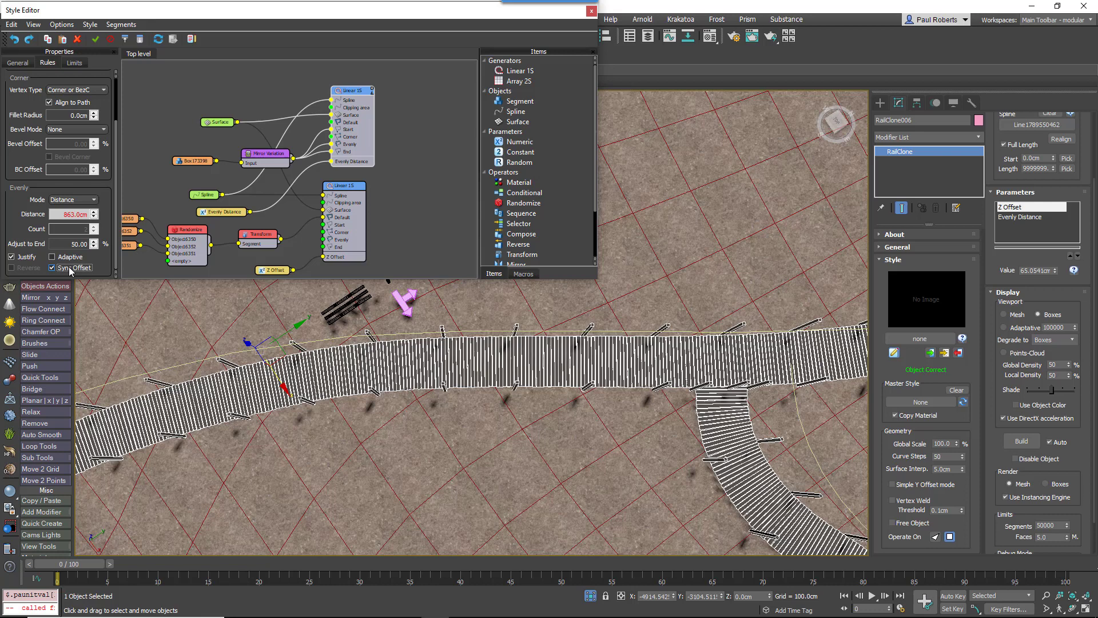
left_click(53, 267)
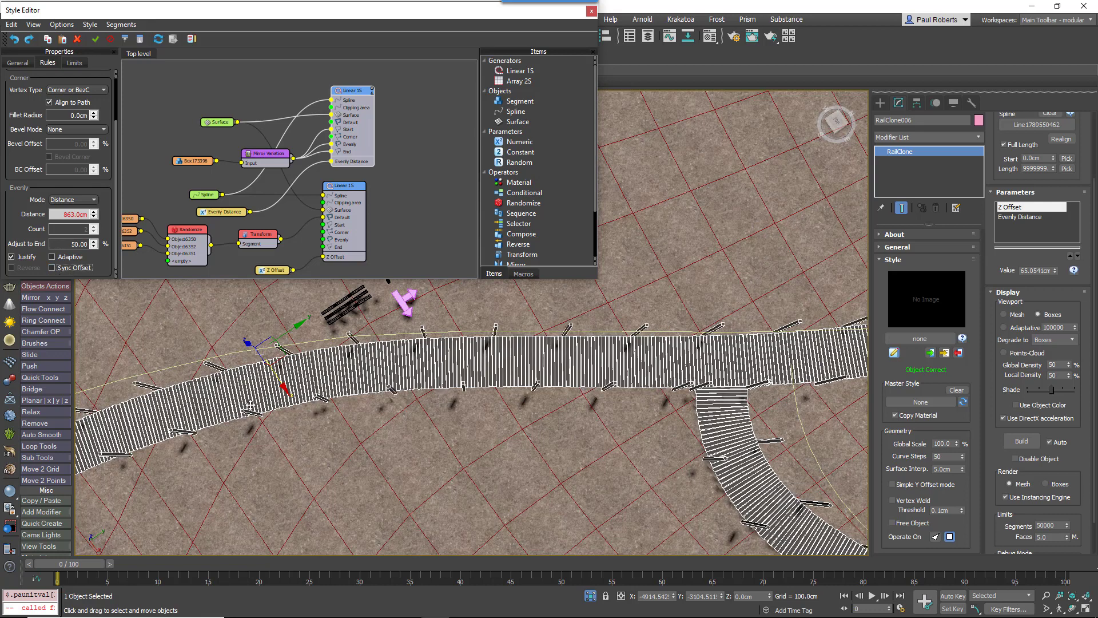
left_click(52, 268)
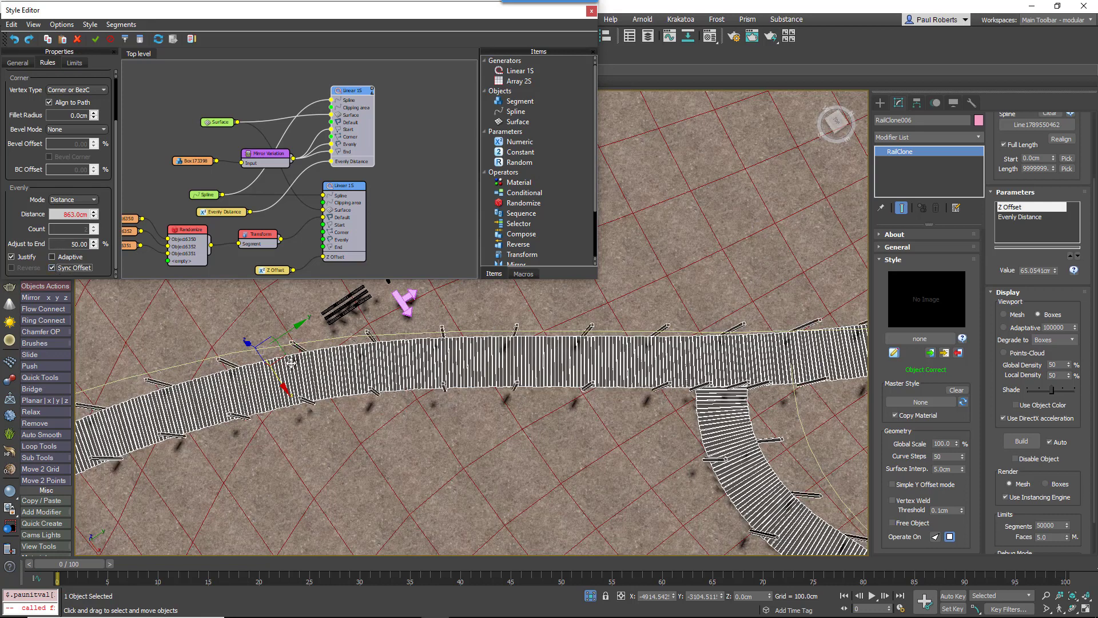
middle_click_drag(718, 429, 484, 347, "alt")
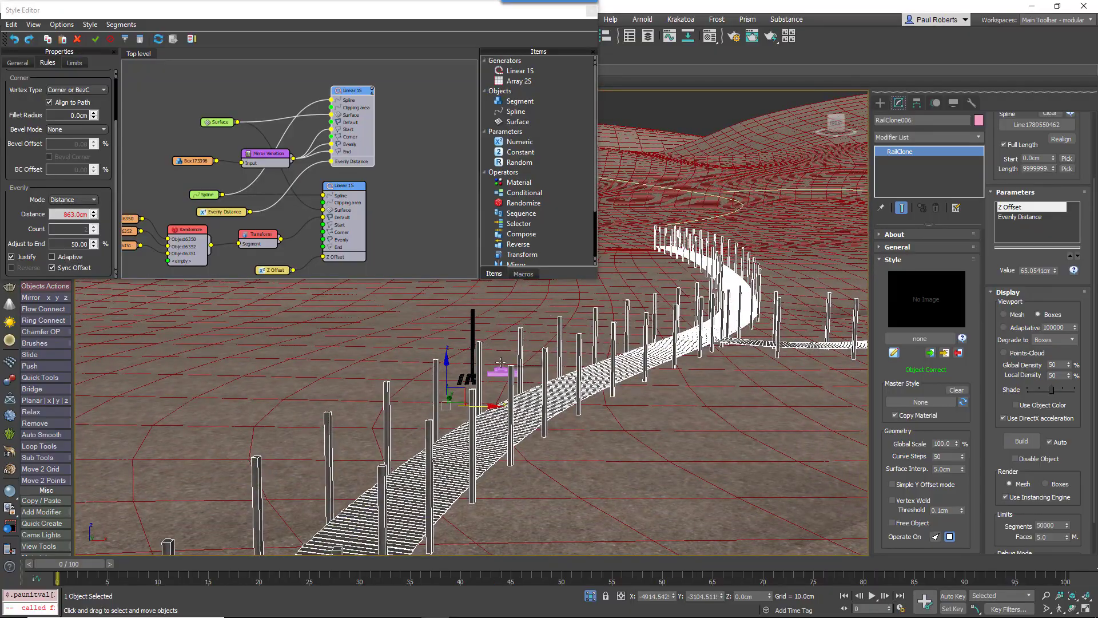